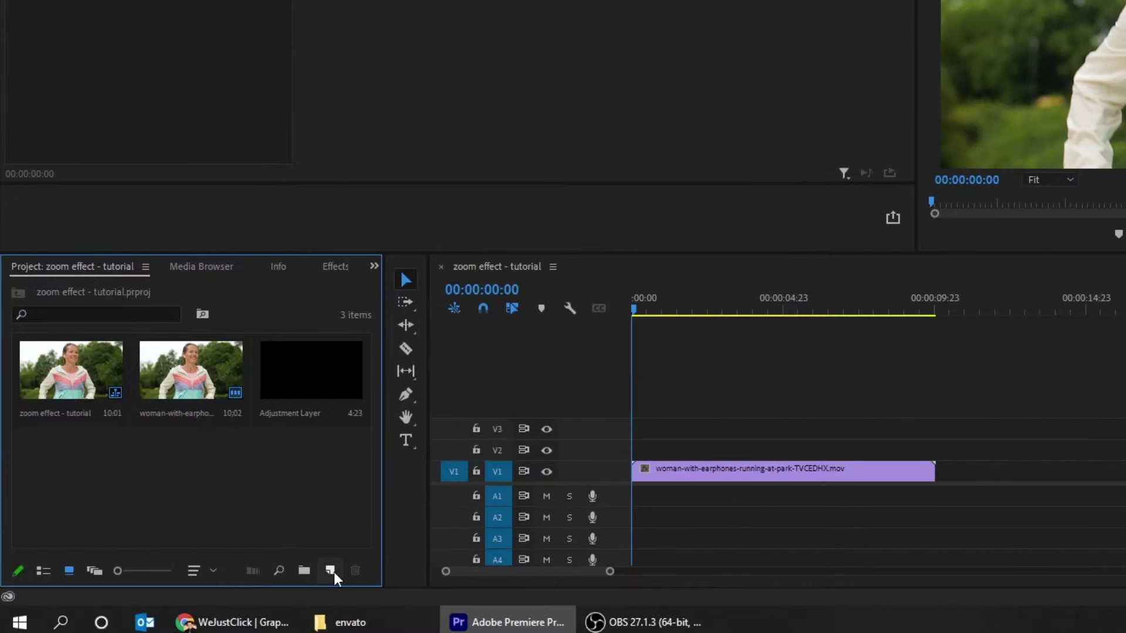
# Create a 1920×1080 adjustment layer and place it on V3 above the running-woman clip
pyautogui.click(330, 571)
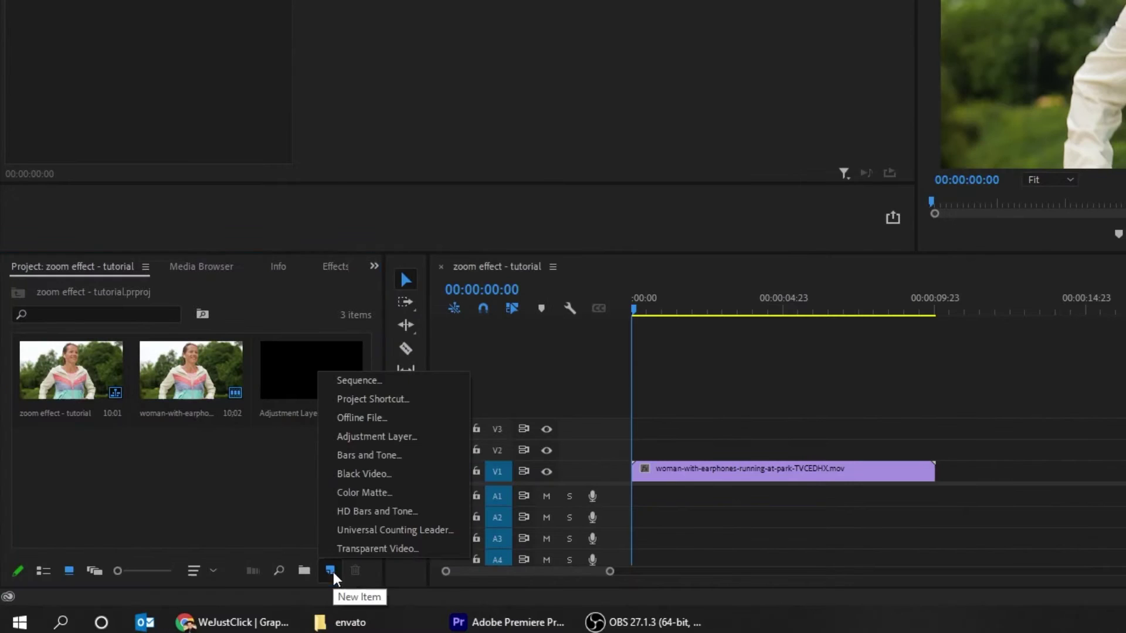
pyautogui.click(379, 441)
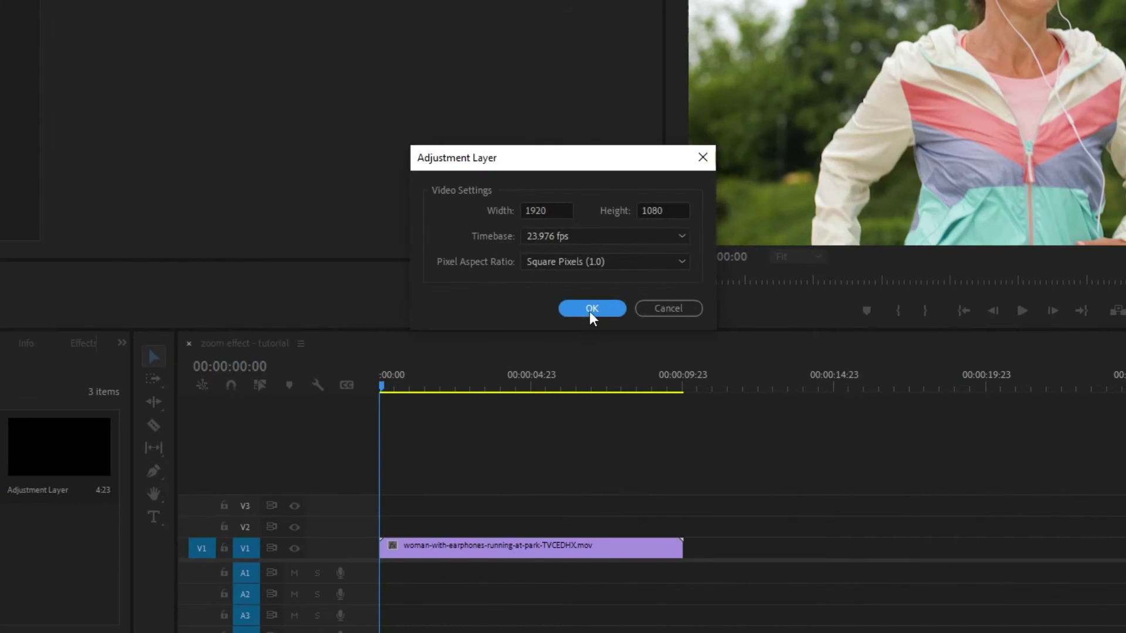
pyautogui.click(591, 311)
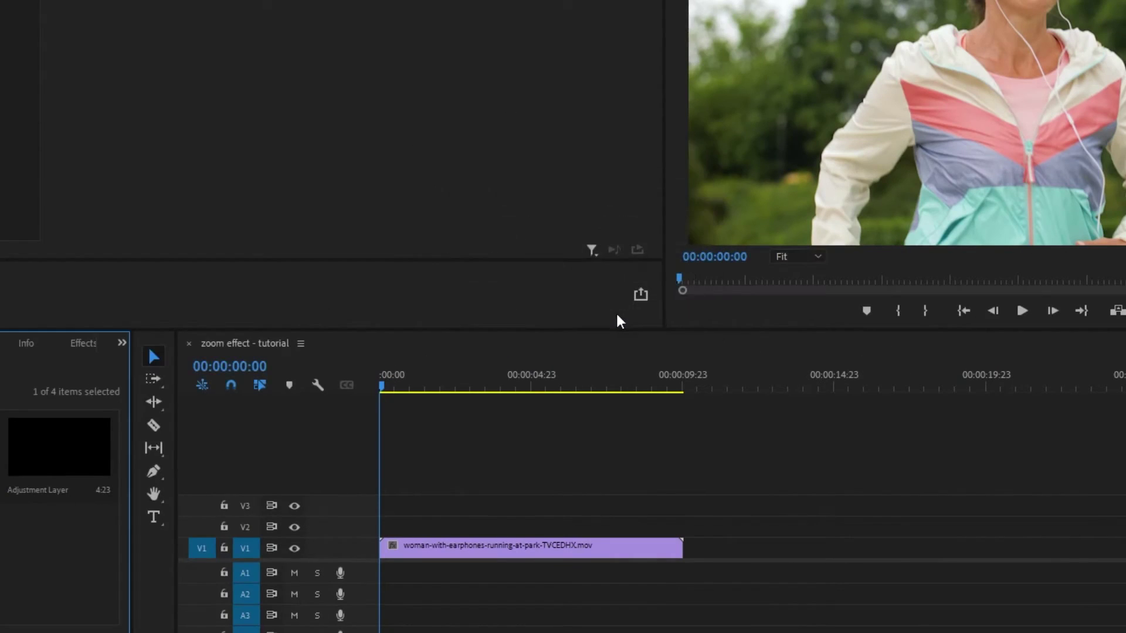
pyautogui.moveTo(95, 476); pyautogui.dragTo(660, 431)
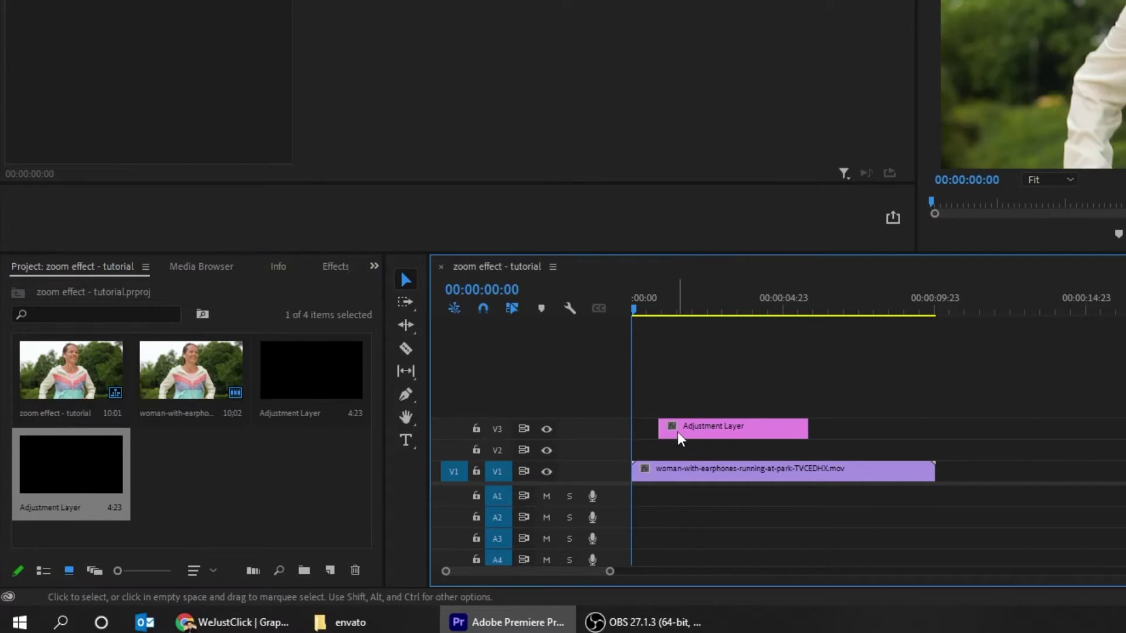
# Search the effects for 'transf' and apply Distort > Transform to the adjustment layer
pyautogui.click(321, 267)
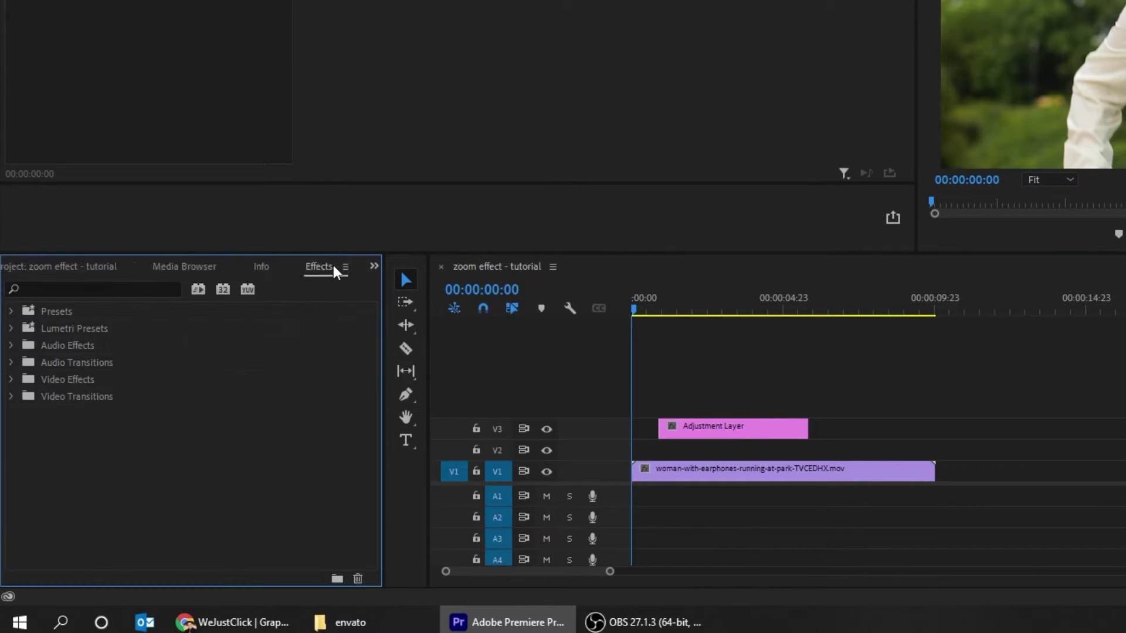
pyautogui.click(141, 285)
pyautogui.write('tran')
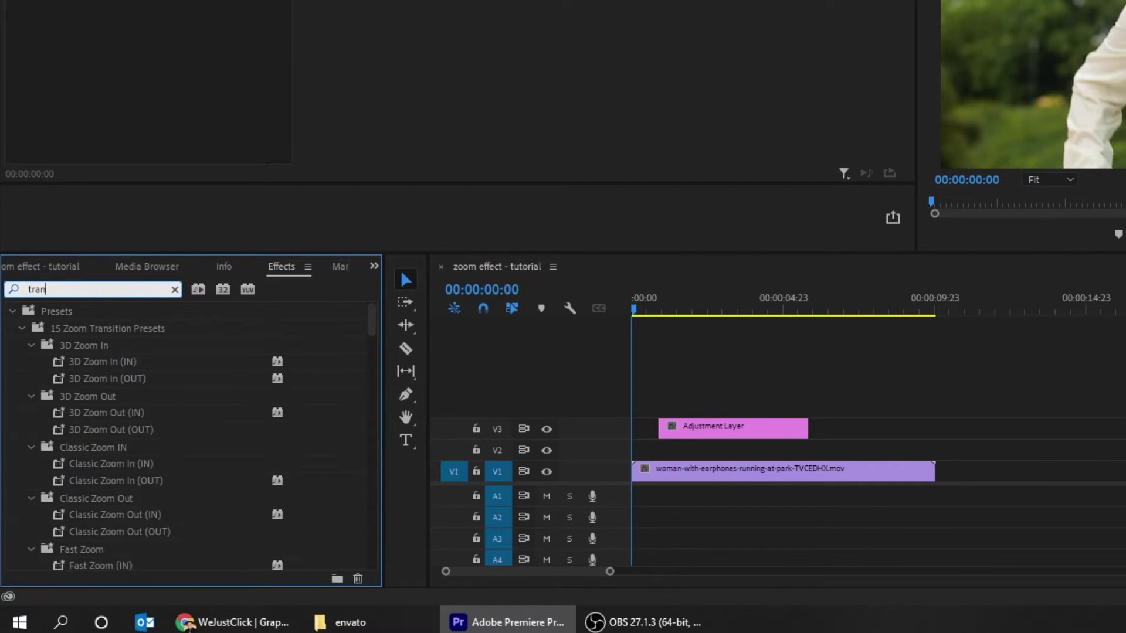
pyautogui.write('sfo')
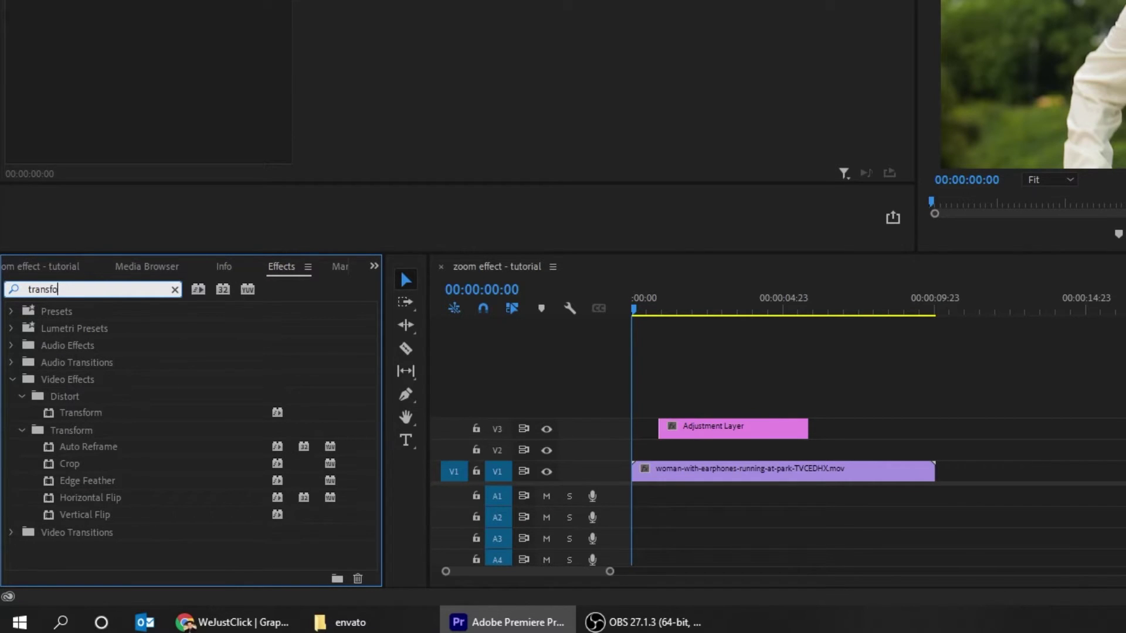
pyautogui.moveTo(97, 414); pyautogui.dragTo(671, 432)
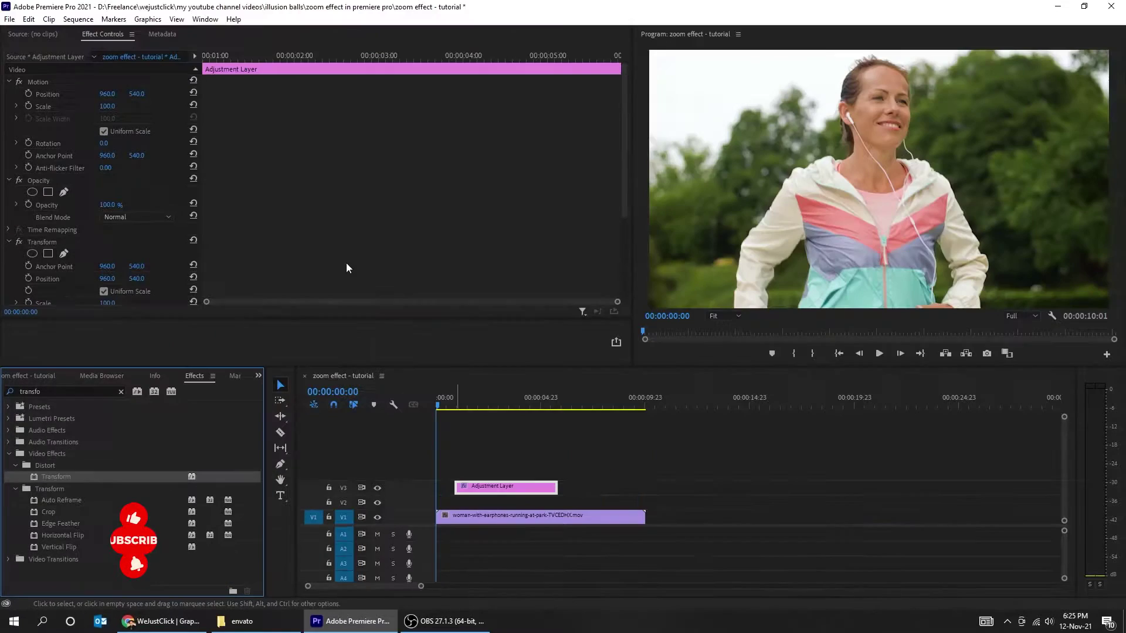
# Set Shutter Angle to 360 and keyframe Scale from 100 to 140 at 00:00:01:07
pyautogui.scroll(-5, 372, 199)
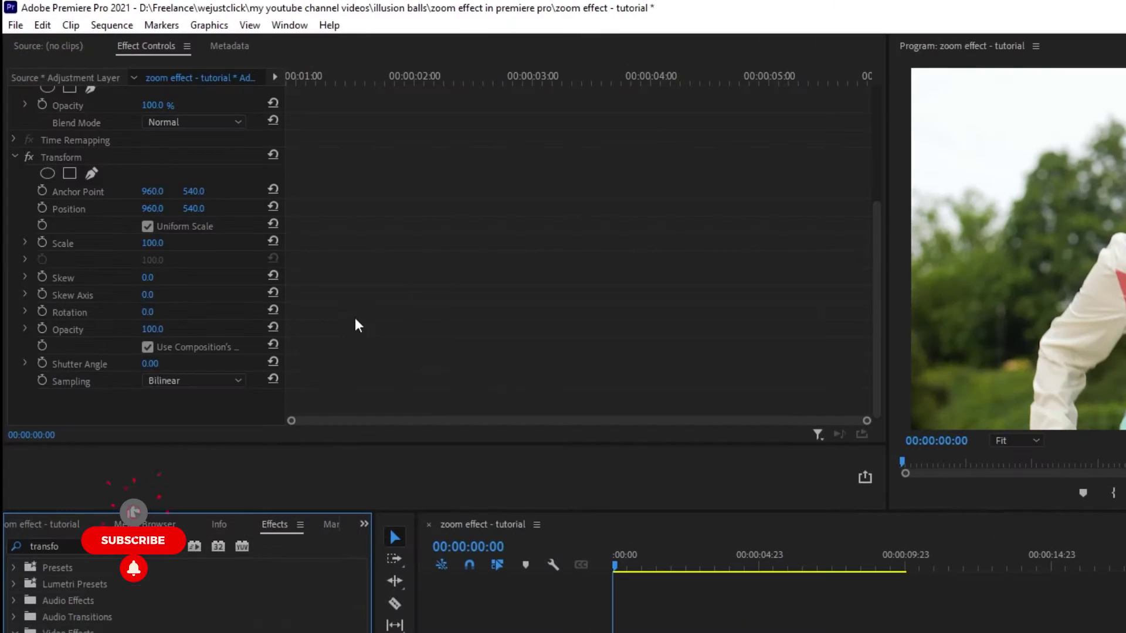
pyautogui.moveTo(150, 364); pyautogui.dragTo(246, 363)
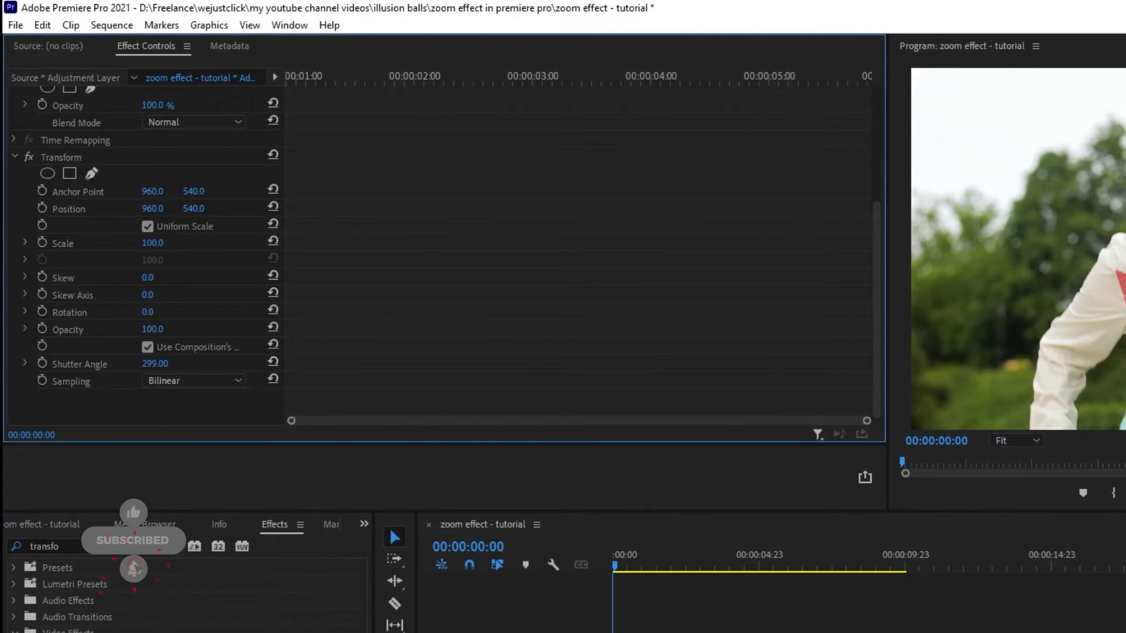
pyautogui.press('space')
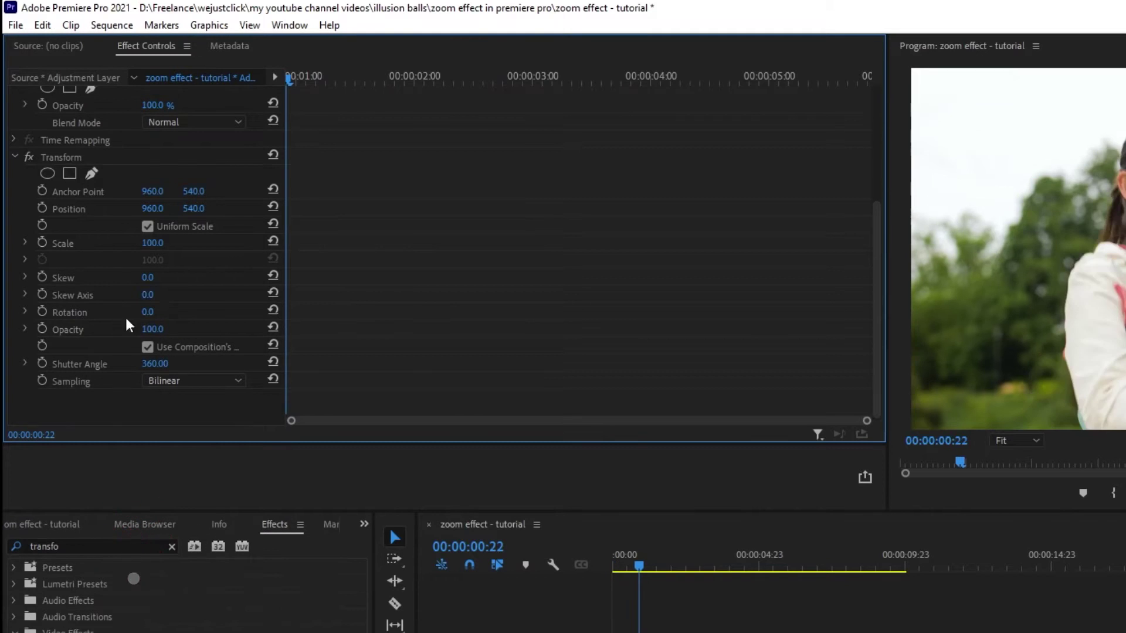
pyautogui.click(42, 243)
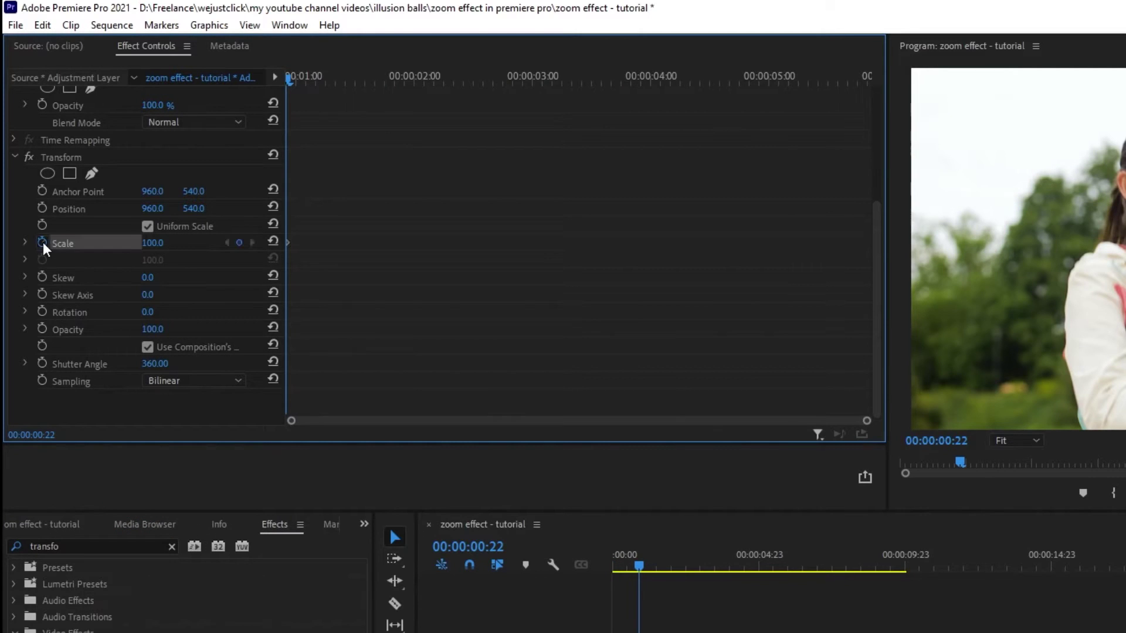
pyautogui.moveTo(311, 62); pyautogui.dragTo(329, 64)
pyautogui.click(236, 242)
pyautogui.moveTo(132, 186); pyautogui.dragTo(155, 187)
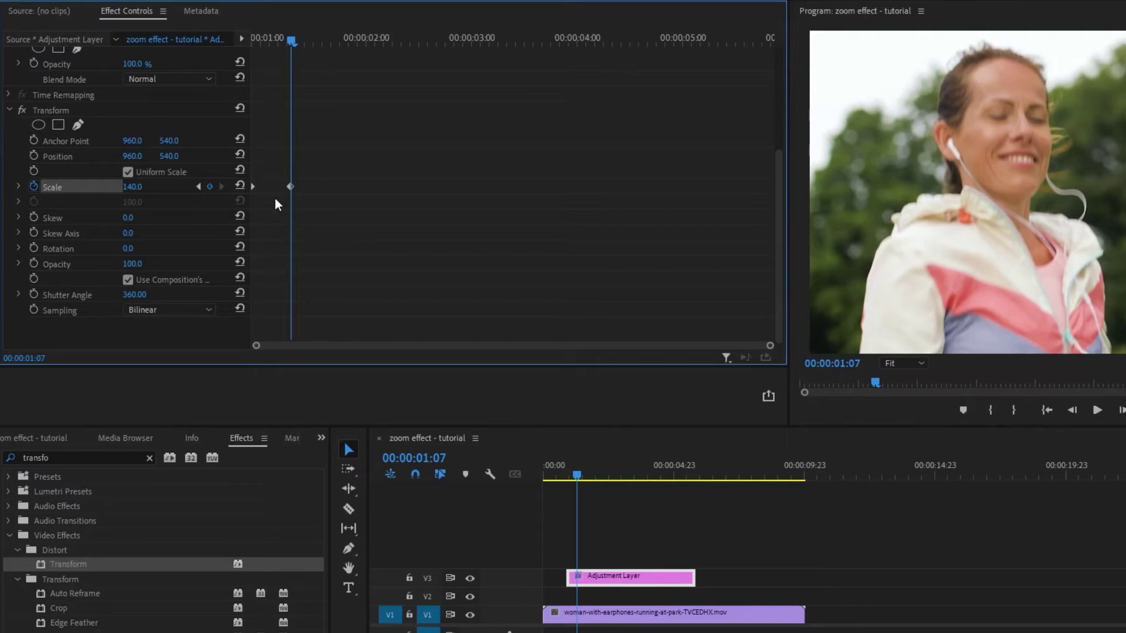
# Keyframe Position so the zoomed frame ends at 1348, 753, then preview the zoom
pyautogui.click(37, 157)
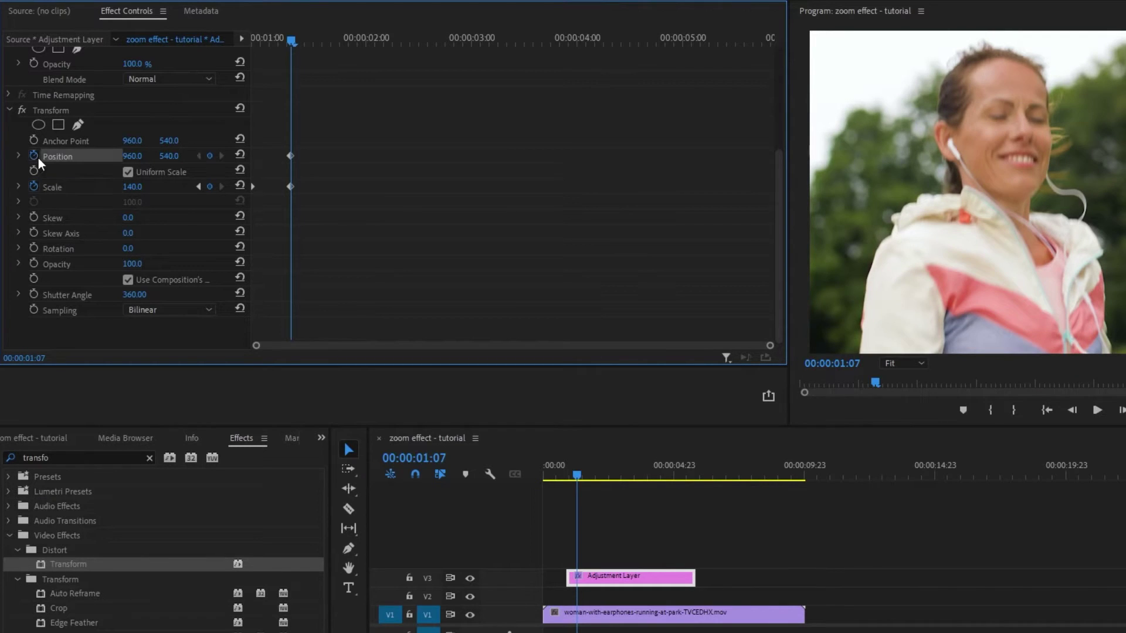
pyautogui.moveTo(267, 36); pyautogui.dragTo(206, 45)
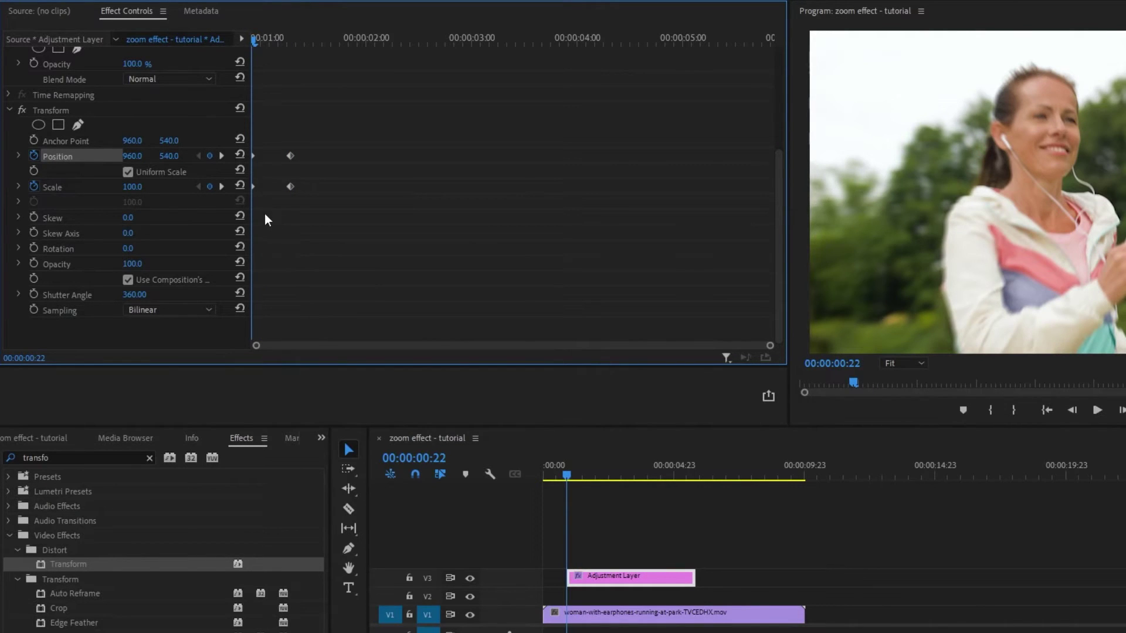
pyautogui.click(221, 187)
pyautogui.moveTo(167, 156); pyautogui.dragTo(312, 156)
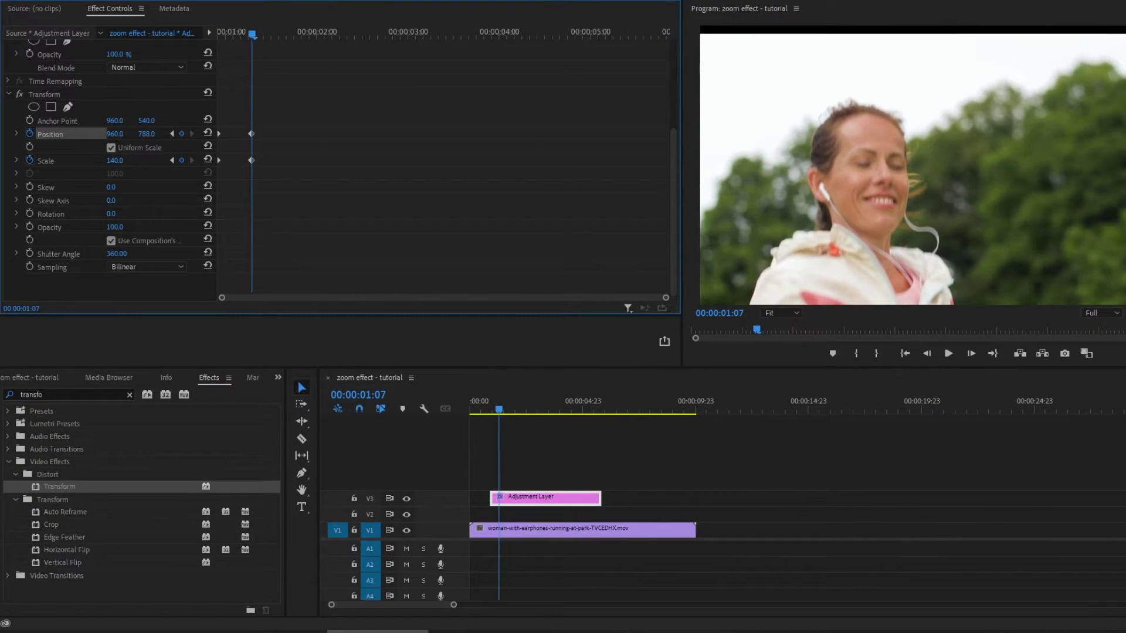
pyautogui.moveTo(147, 134); pyautogui.dragTo(348, 134)
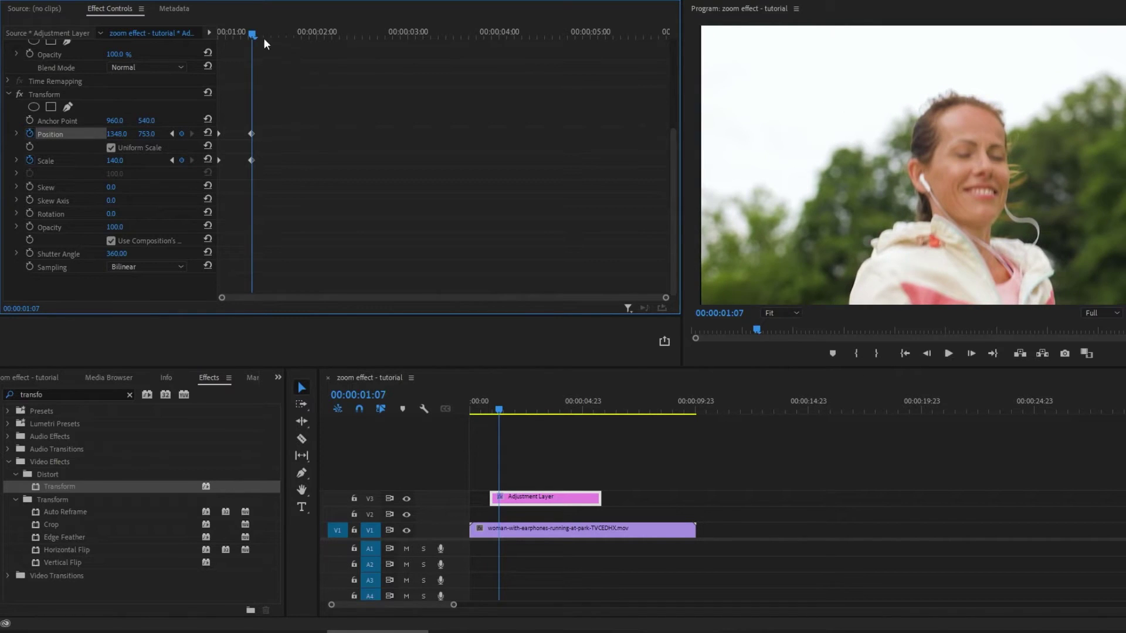
pyautogui.press('space')
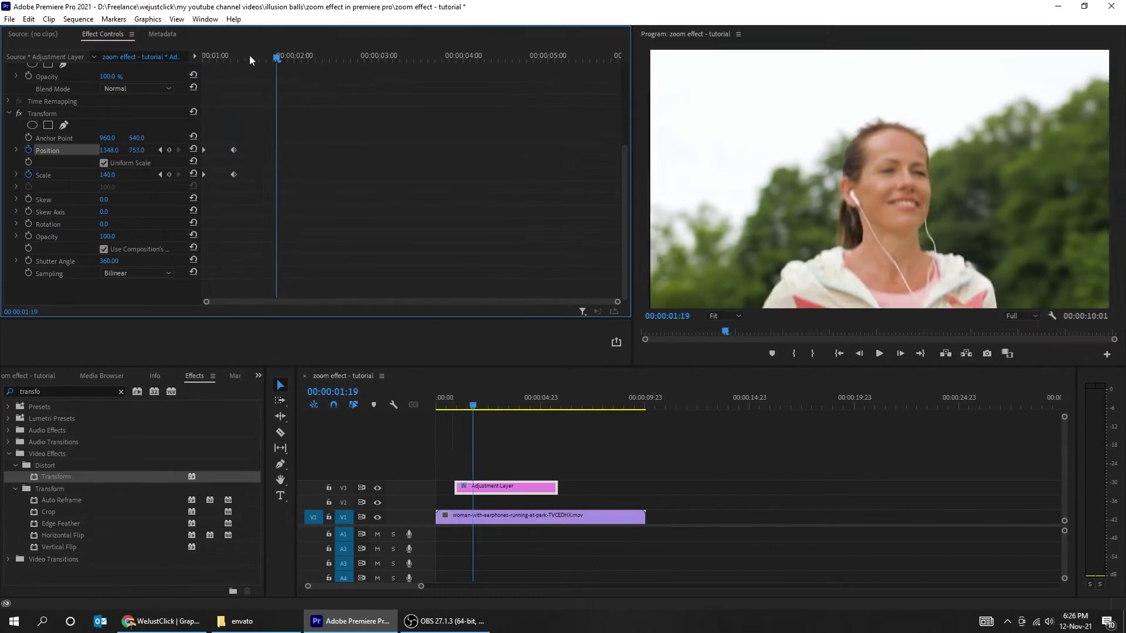
pyautogui.moveTo(248, 55)
pyautogui.mouseDown()
pyautogui.moveTo(193, 52)
pyautogui.moveTo(234, 68)
pyautogui.mouseUp()
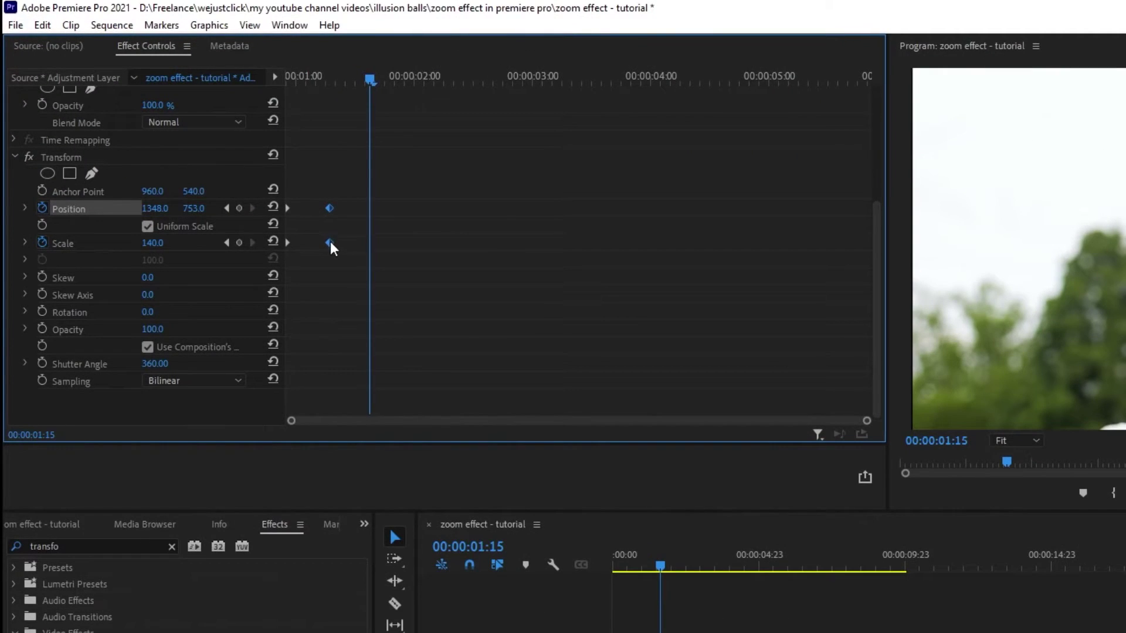
# Set the Scale keyframe's temporal interpolation to Ease In
pyautogui.rightClick(331, 244)
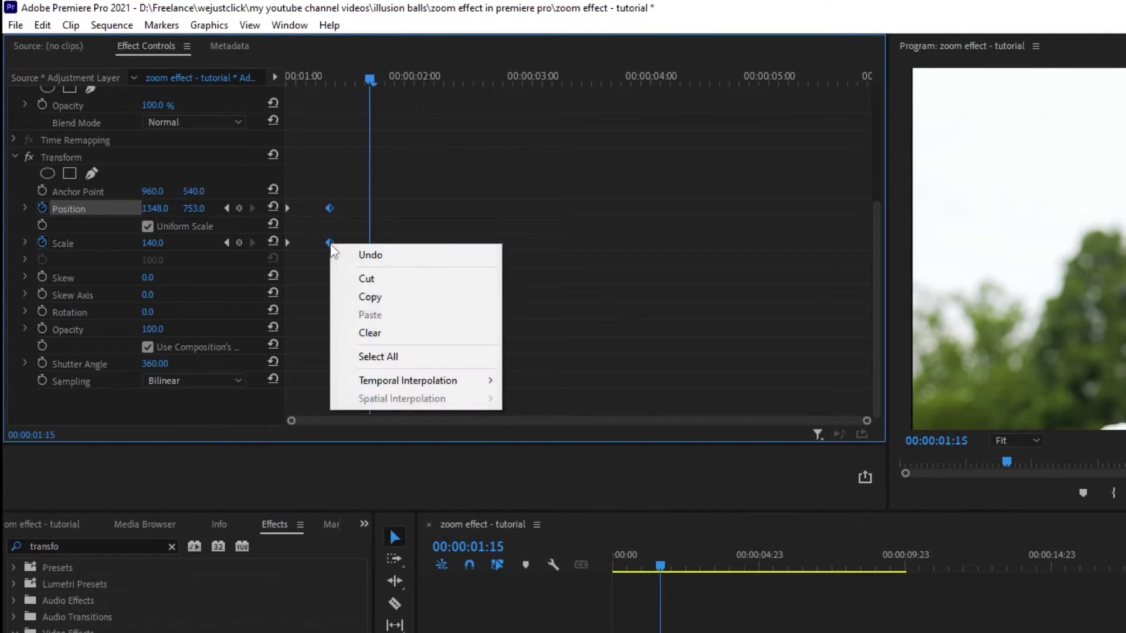
pyautogui.moveTo(413, 382)
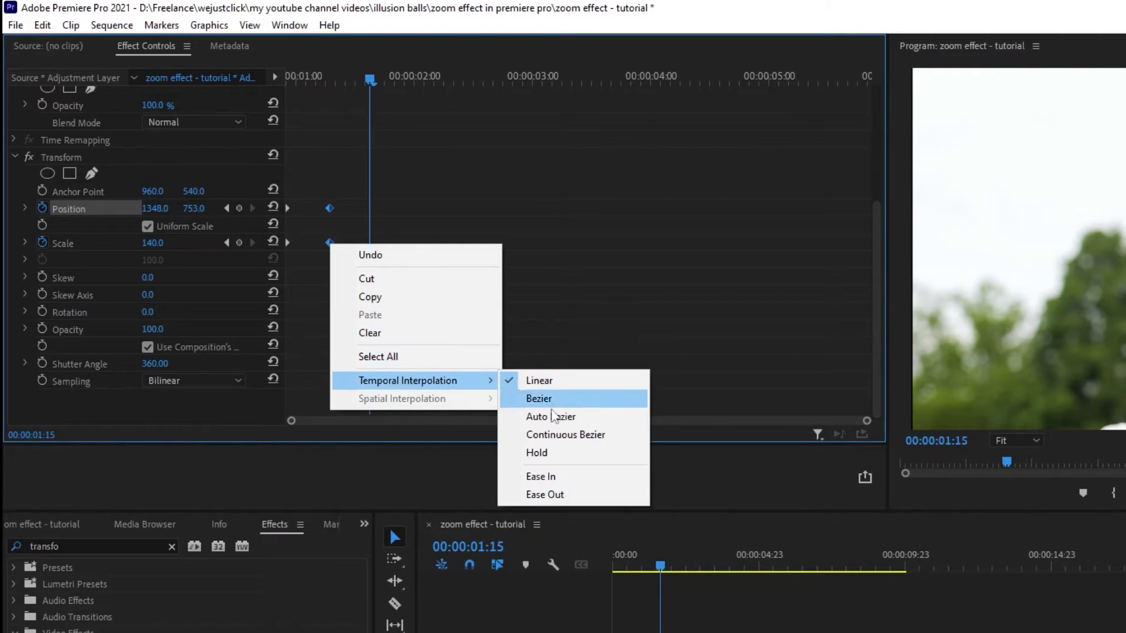
pyautogui.click(570, 475)
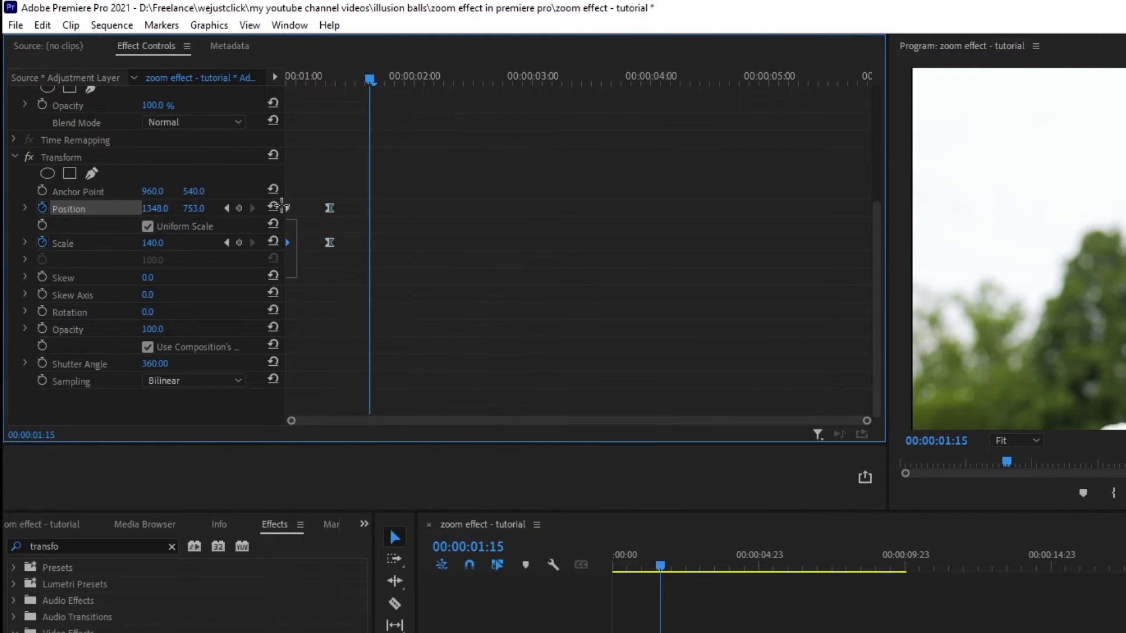
# Set the Position keyframe's temporal interpolation to Ease Out
pyautogui.rightClick(286, 209)
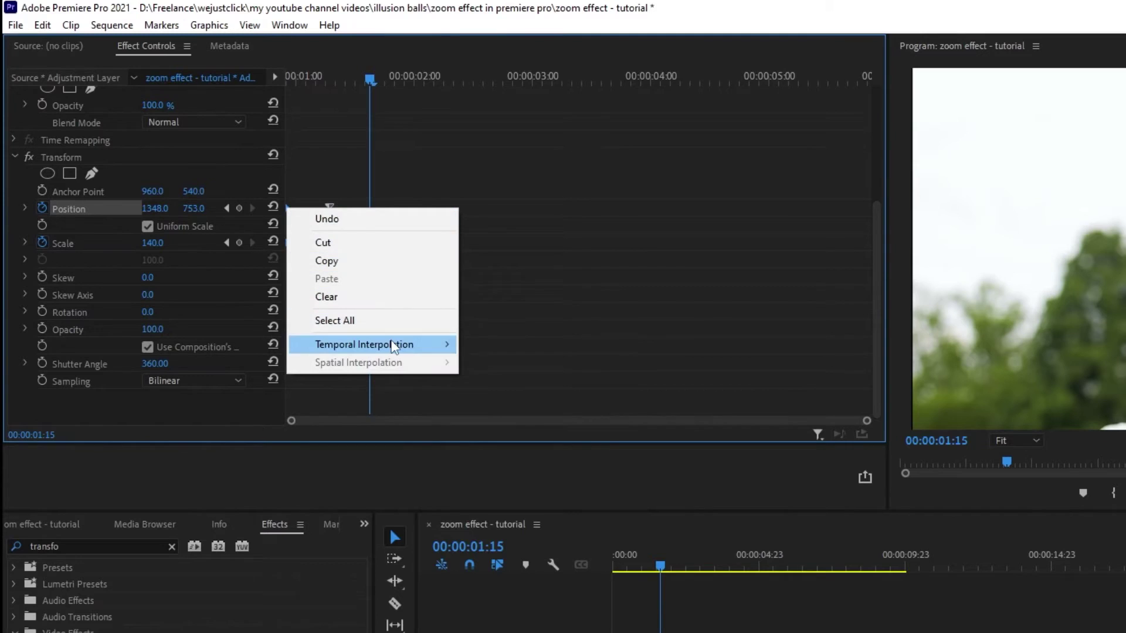
pyautogui.moveTo(397, 344)
pyautogui.click(527, 458)
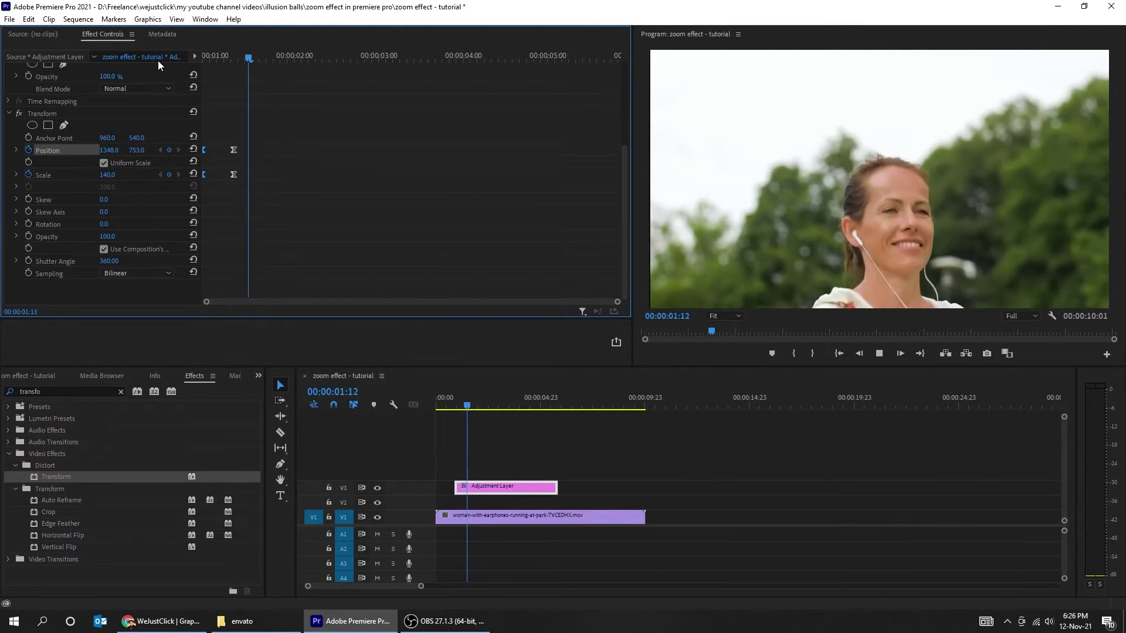
# Shift the zoom keyframes slightly earlier and replay to check the timing
pyautogui.press('space')
pyautogui.press('space')
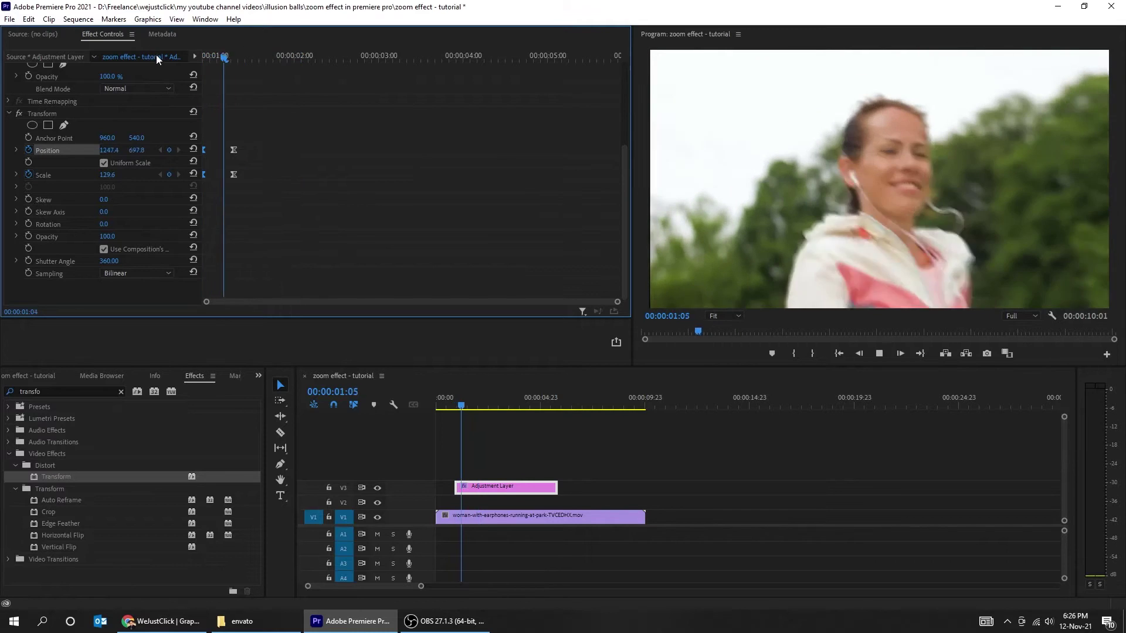
pyautogui.moveTo(234, 173); pyautogui.dragTo(225, 174)
pyautogui.press('space')
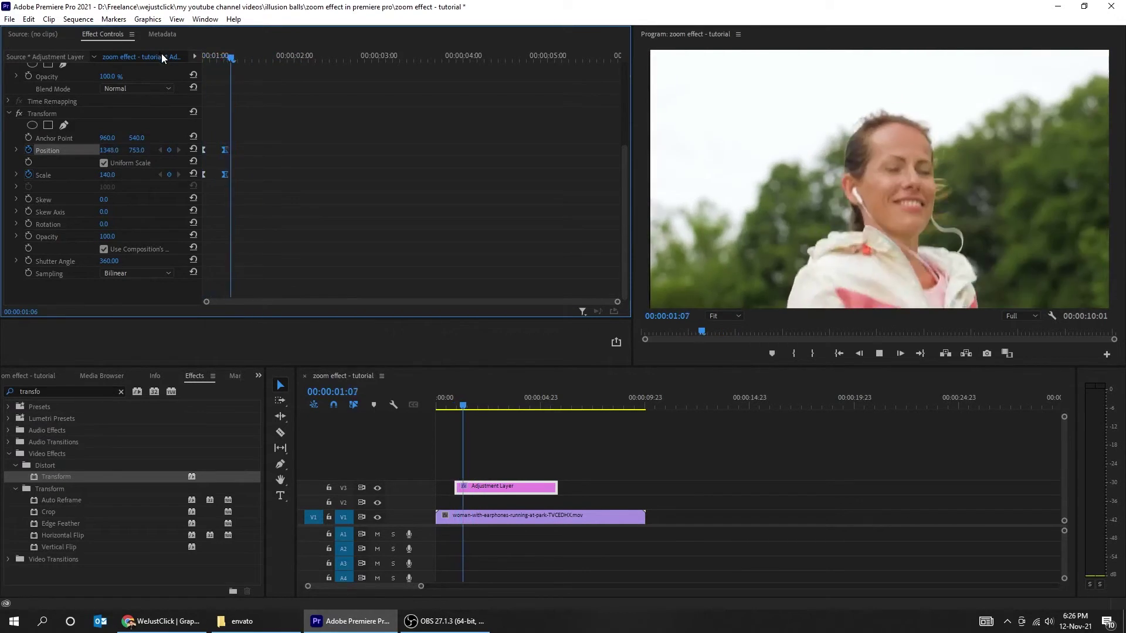
pyautogui.press('space')
# Copy the keyframes to 00:00:02:00, returning Scale to 100 and Position to 960, 540
pyautogui.moveTo(217, 138); pyautogui.dragTo(272, 174)
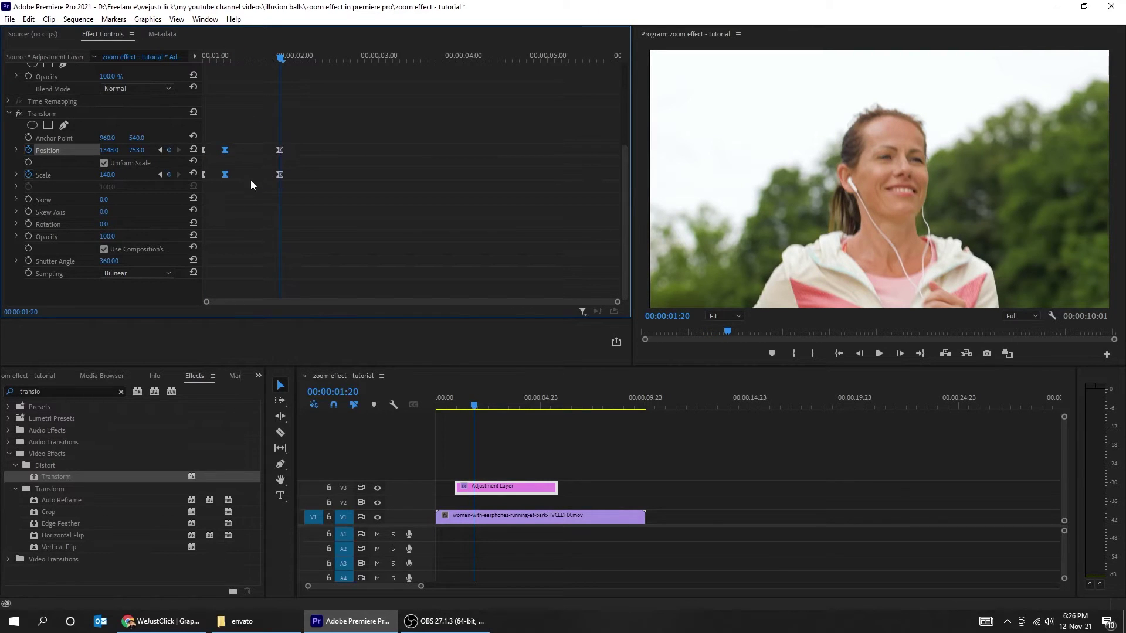
pyautogui.moveTo(213, 198); pyautogui.dragTo(202, 139)
pyautogui.moveTo(204, 153); pyautogui.dragTo(301, 149)
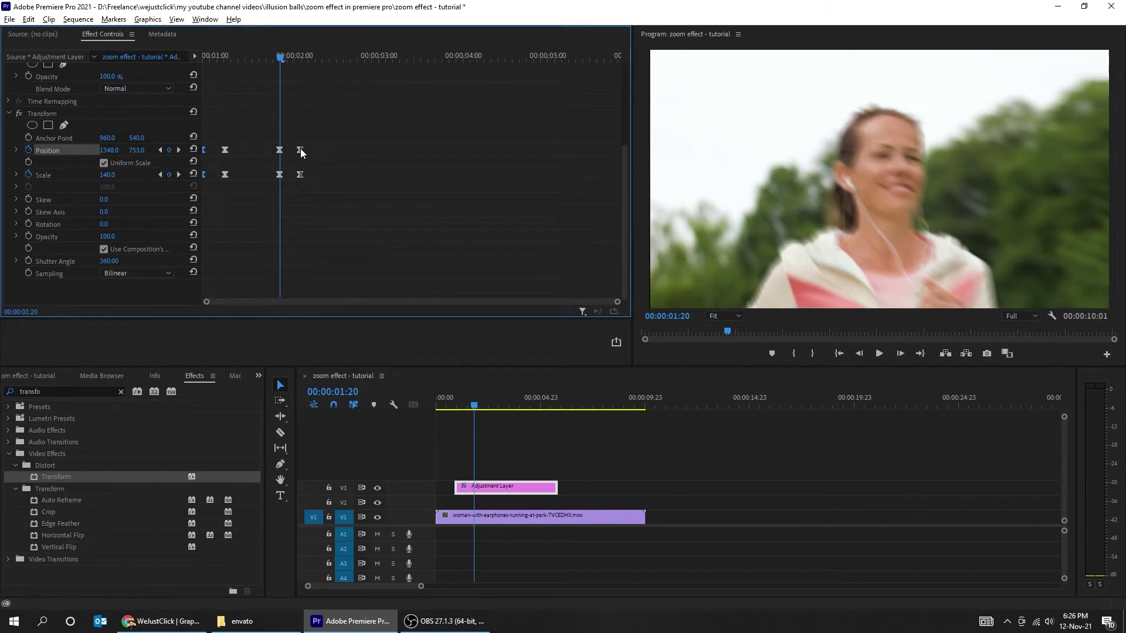
pyautogui.moveTo(284, 58); pyautogui.dragTo(139, 60)
pyautogui.press('space')
pyautogui.press('space')
# Trim the adjustment layer to end at 00:00:02:05 and preview the zoom
pyautogui.moveTo(230, 53); pyautogui.dragTo(312, 66)
pyautogui.moveTo(456, 487); pyautogui.dragTo(480, 481)
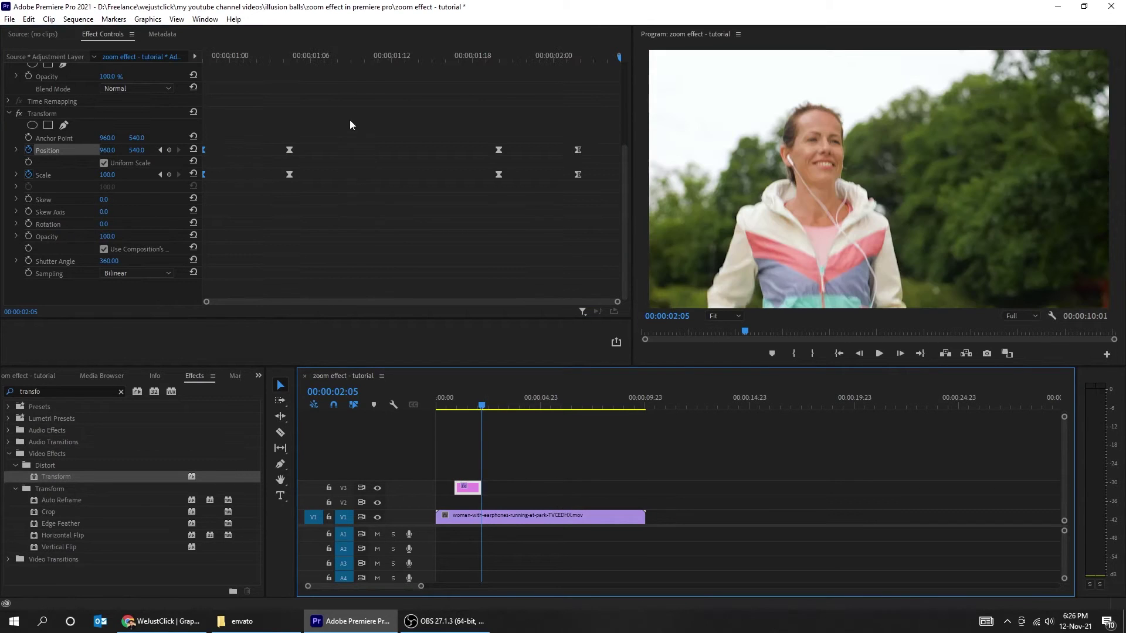
pyautogui.moveTo(277, 51); pyautogui.dragTo(155, 50)
pyautogui.press('space')
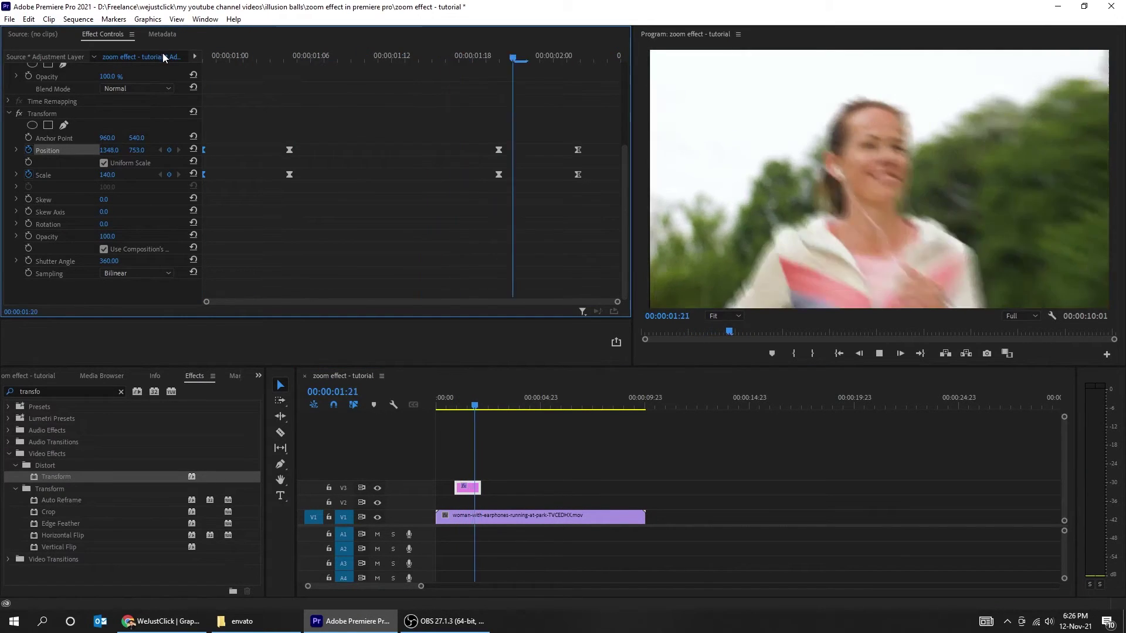
pyautogui.press('space')
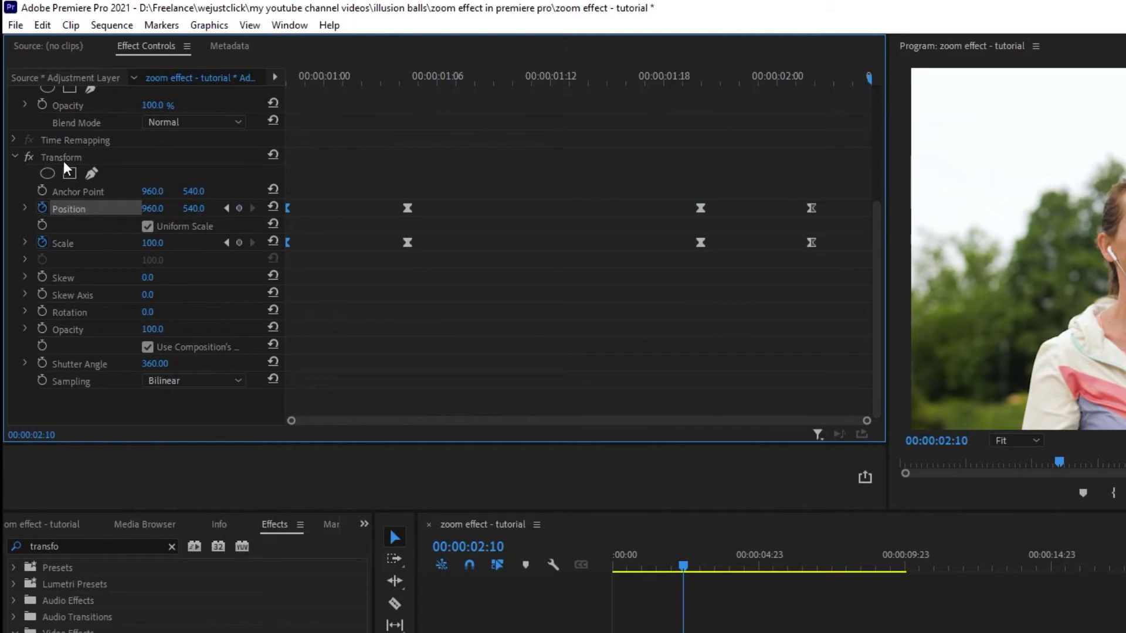
# Save the Transform effect as preset 'top left corner', anchored to Out Point
pyautogui.rightClick(62, 159)
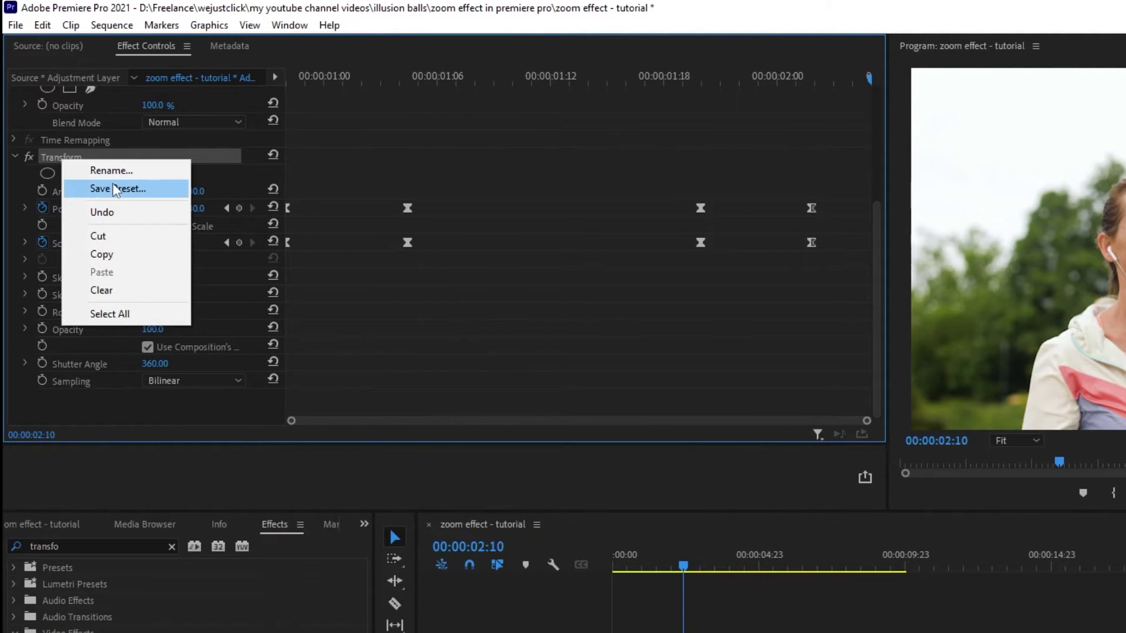
pyautogui.click(114, 188)
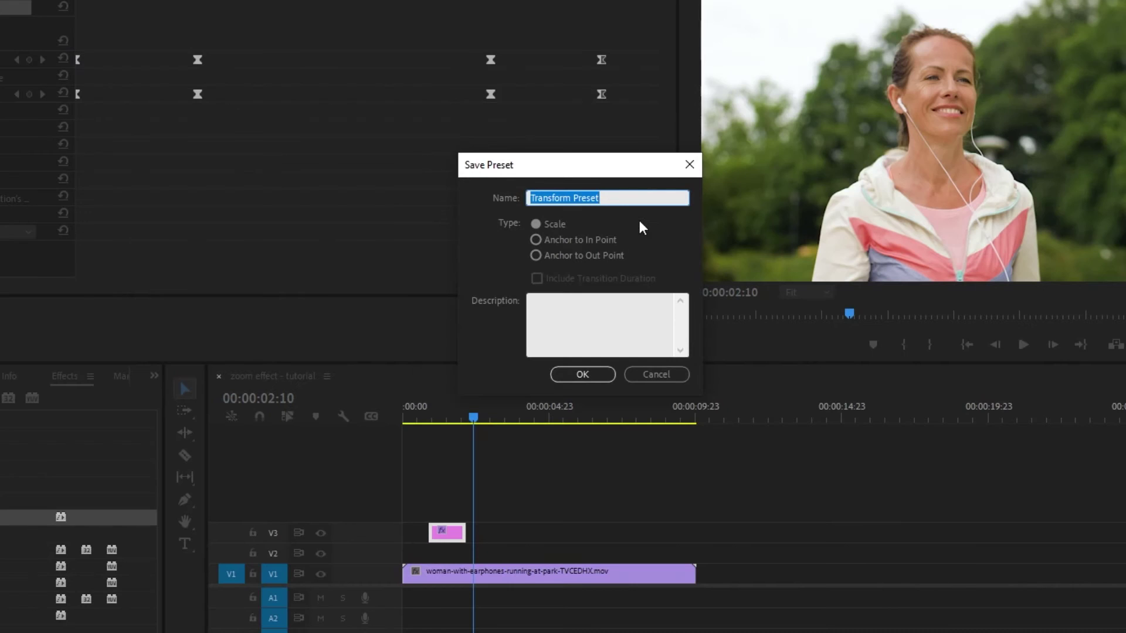
pyautogui.write('top left corner')
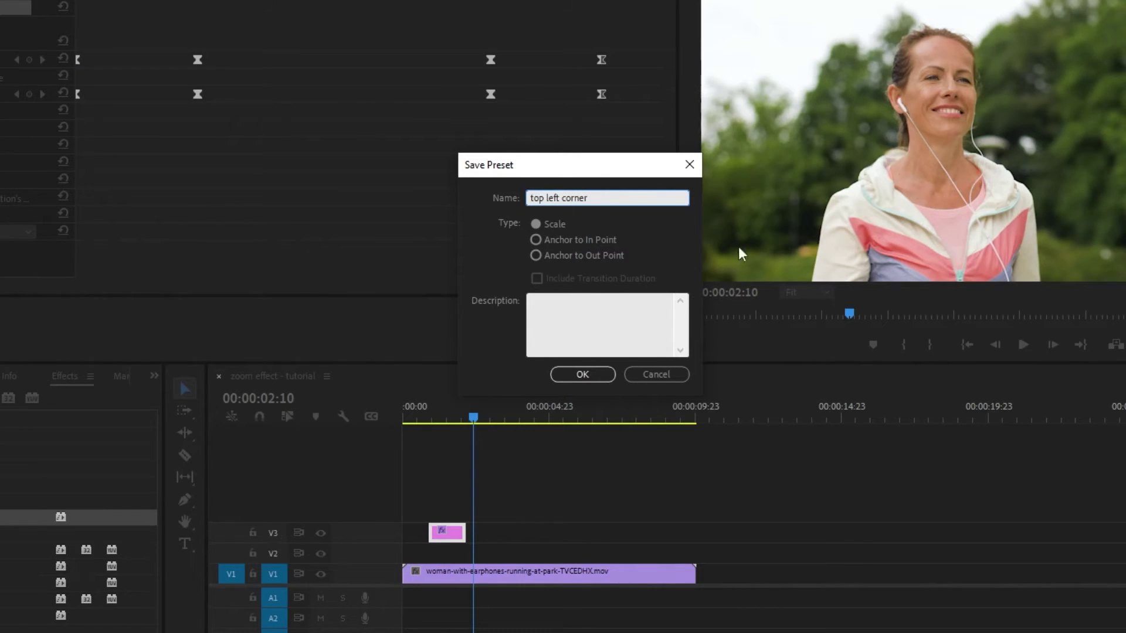
pyautogui.click(565, 258)
pyautogui.click(582, 374)
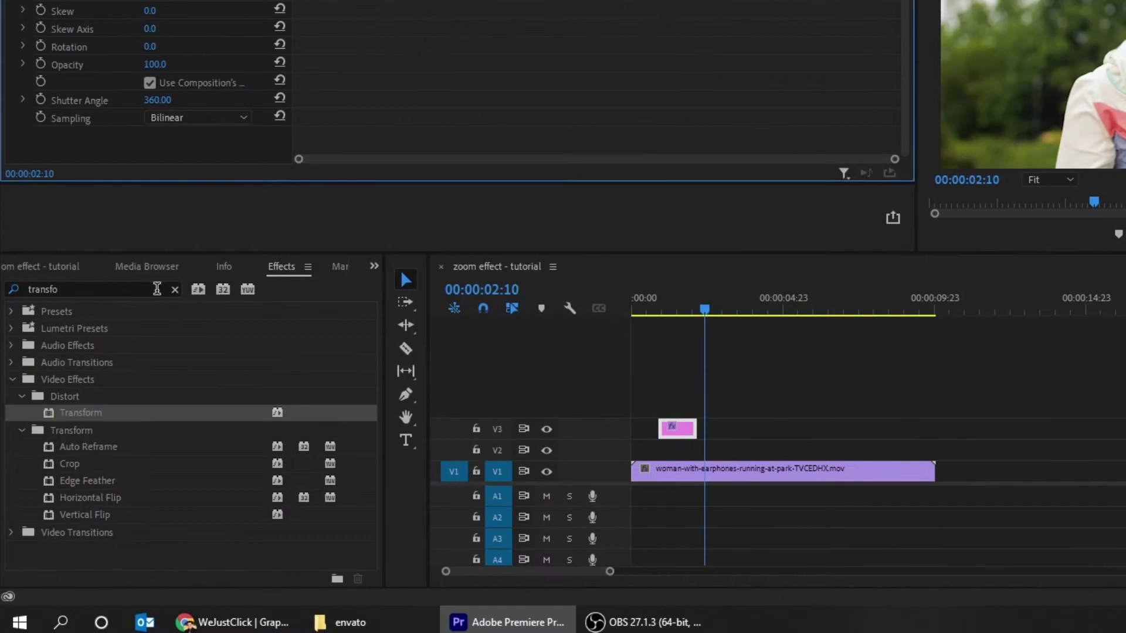
# Find the 'top left corner' preset under Presets and drag it onto the V3 clip
pyautogui.click(174, 290)
pyautogui.click(61, 312)
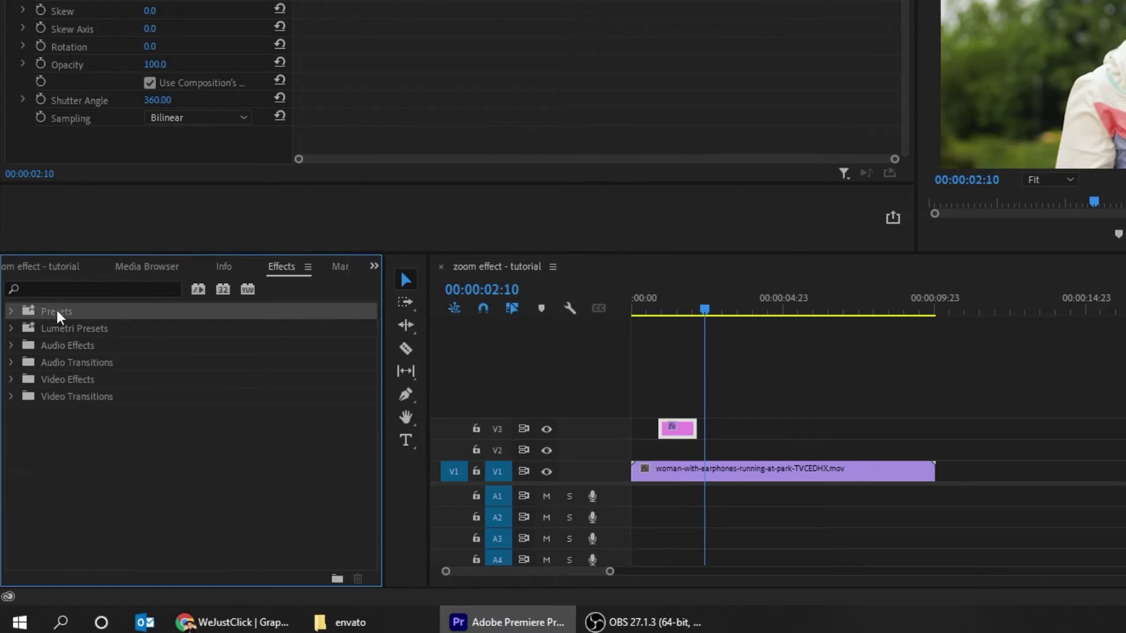
pyautogui.click(13, 312)
pyautogui.click(69, 330)
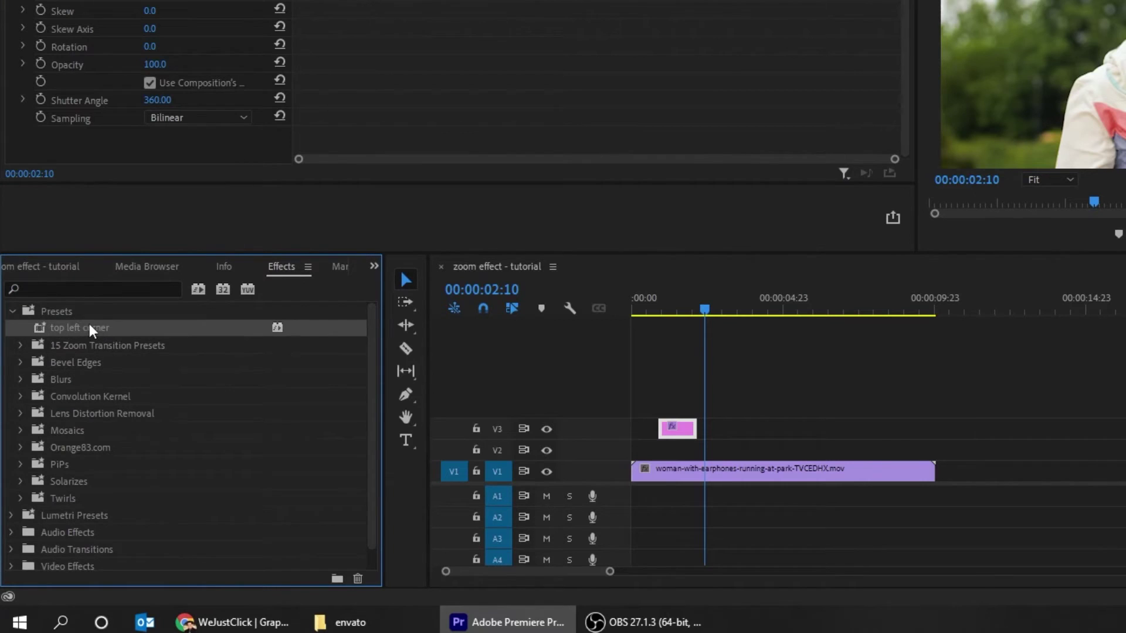
pyautogui.moveTo(96, 332); pyautogui.dragTo(688, 437)
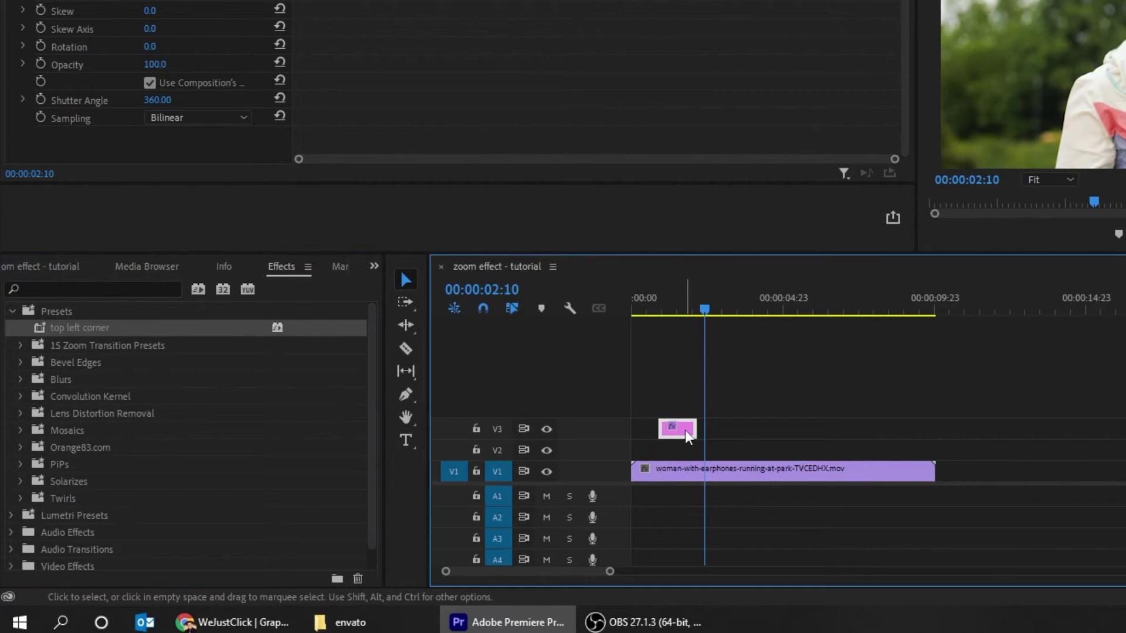
# Replace the V3 clip with a new, shortened adjustment layer carrying the 'top left corner' preset
pyautogui.press('Delete')
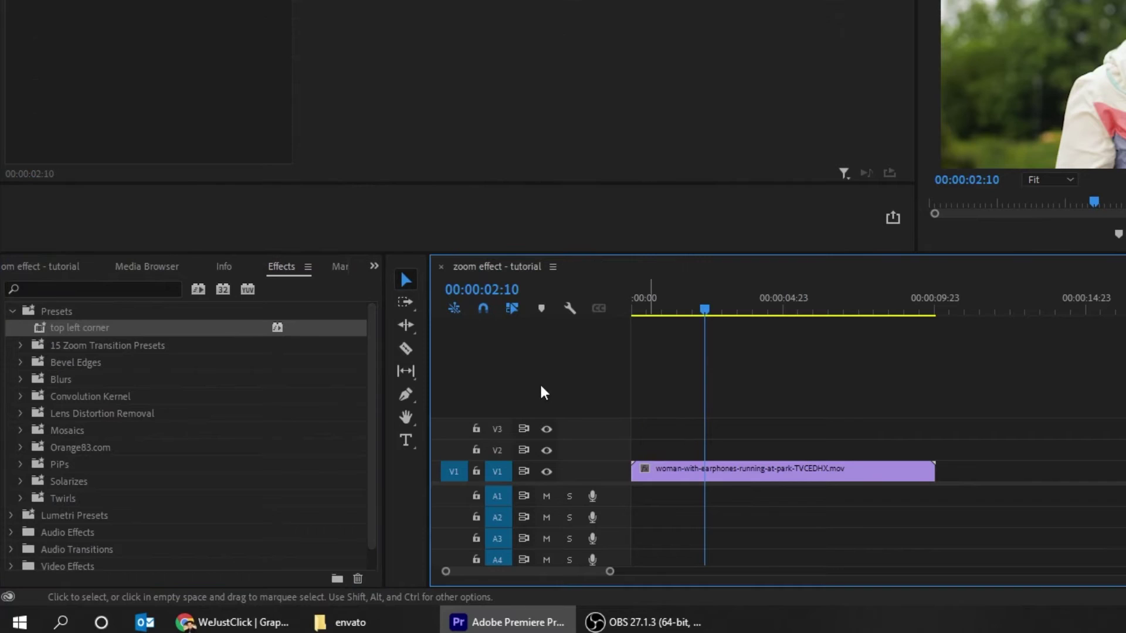
pyautogui.click(75, 270)
pyautogui.moveTo(69, 479); pyautogui.dragTo(686, 427)
pyautogui.moveTo(826, 430); pyautogui.dragTo(775, 431)
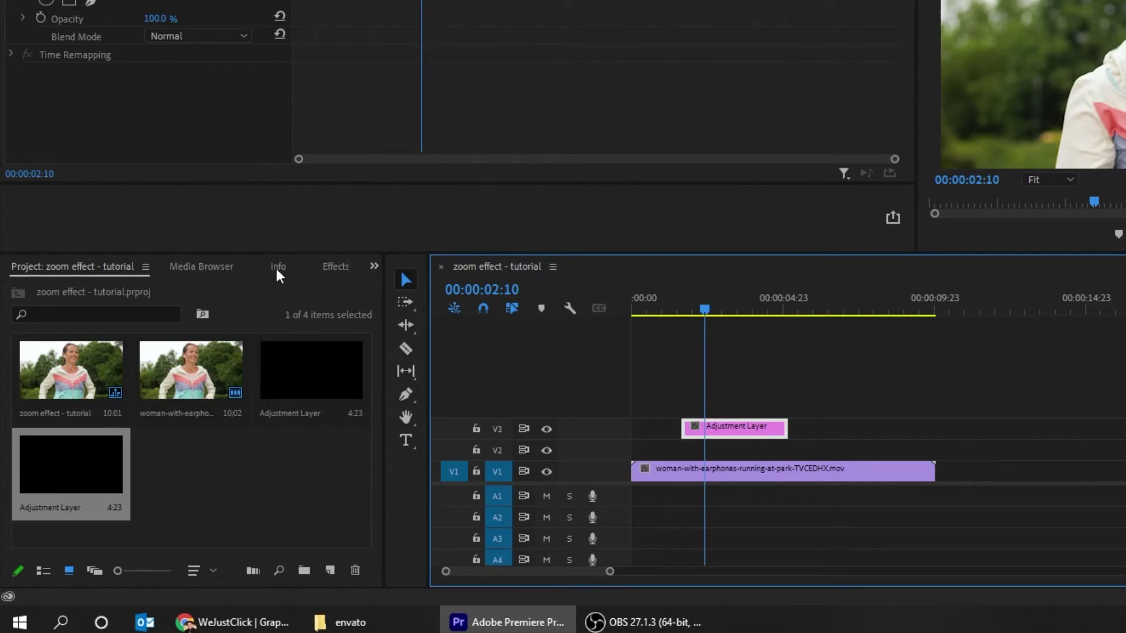
pyautogui.click(339, 270)
pyautogui.moveTo(100, 334); pyautogui.dragTo(707, 428)
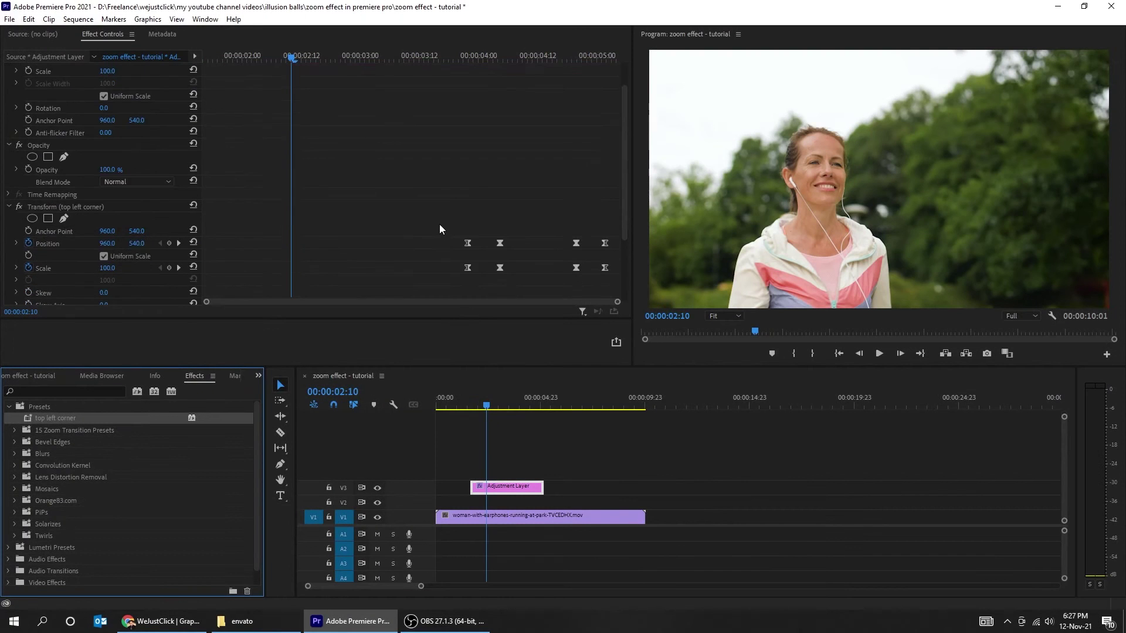
pyautogui.scroll(-1, 440, 228)
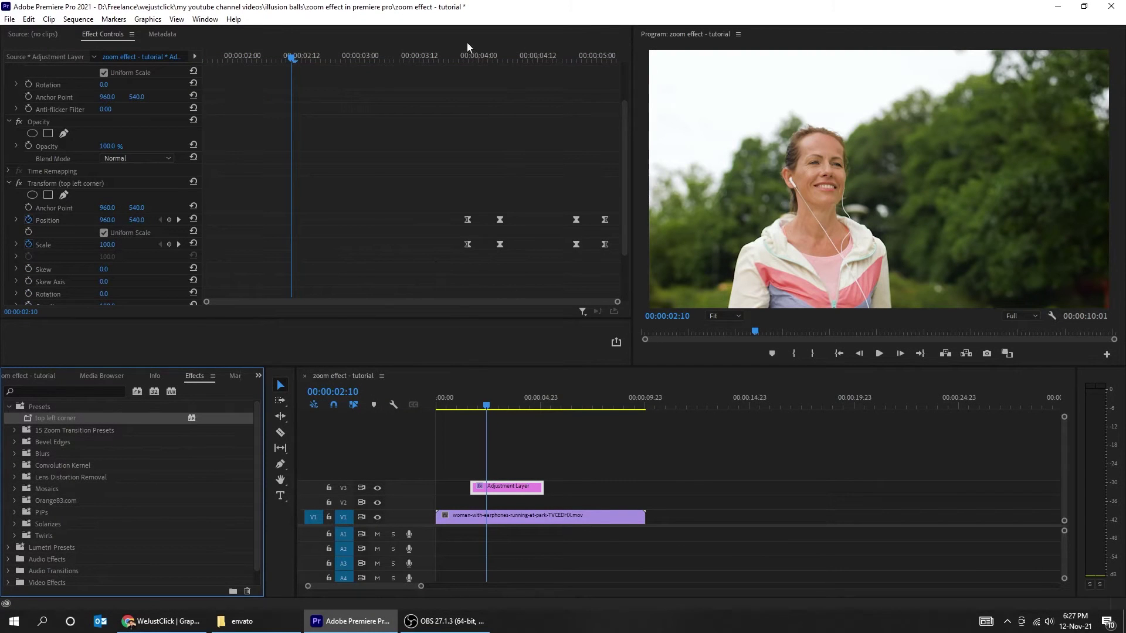
# Move all Position and Scale keyframes to the adjustment layer's start and preview
pyautogui.click(453, 56)
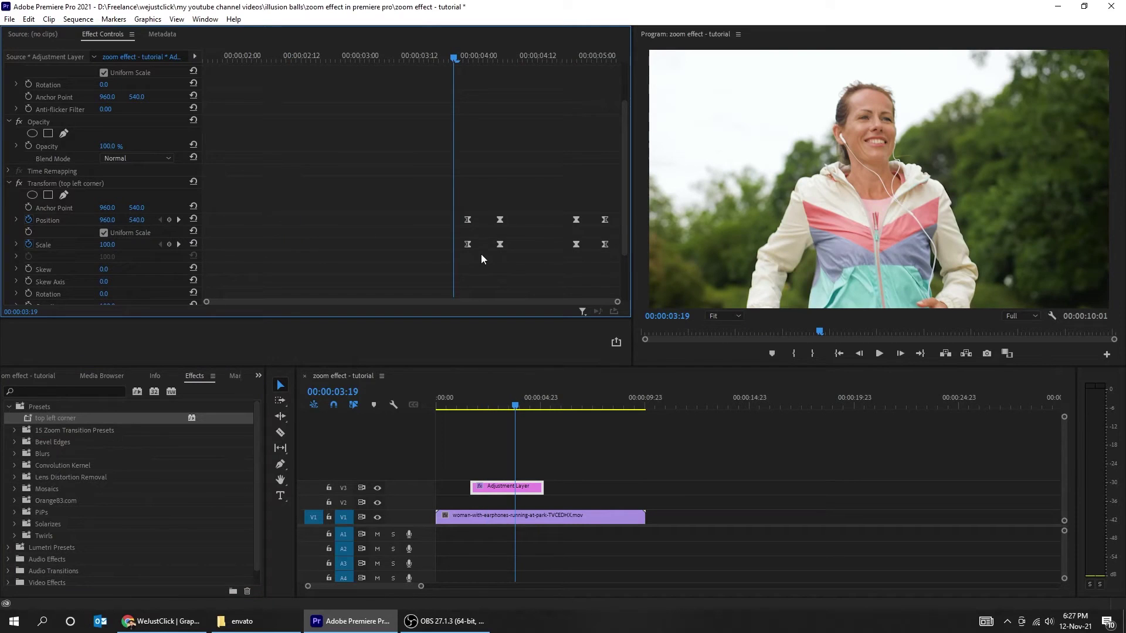
pyautogui.moveTo(443, 190); pyautogui.dragTo(623, 298)
pyautogui.moveTo(466, 241); pyautogui.dragTo(180, 248)
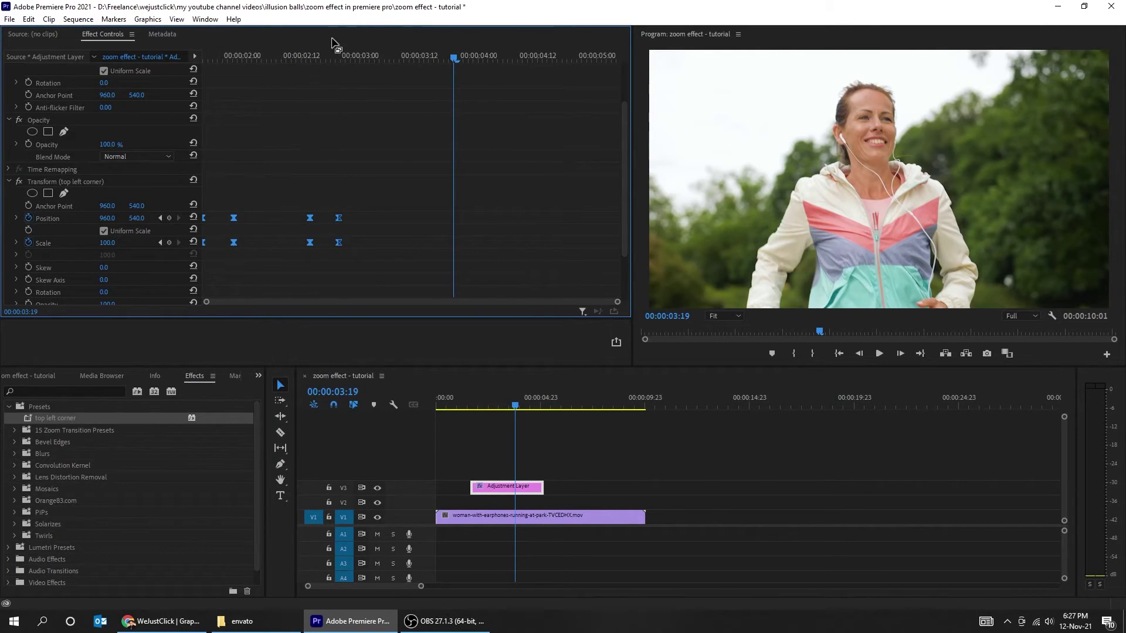
pyautogui.press('Up')
pyautogui.press('space')
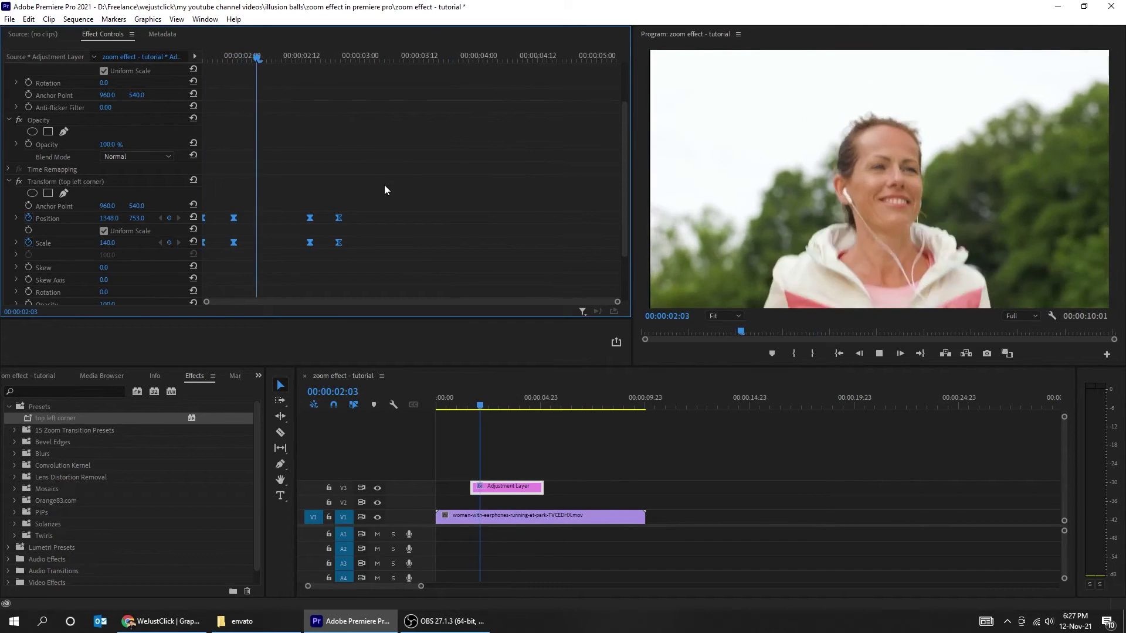
pyautogui.press('space')
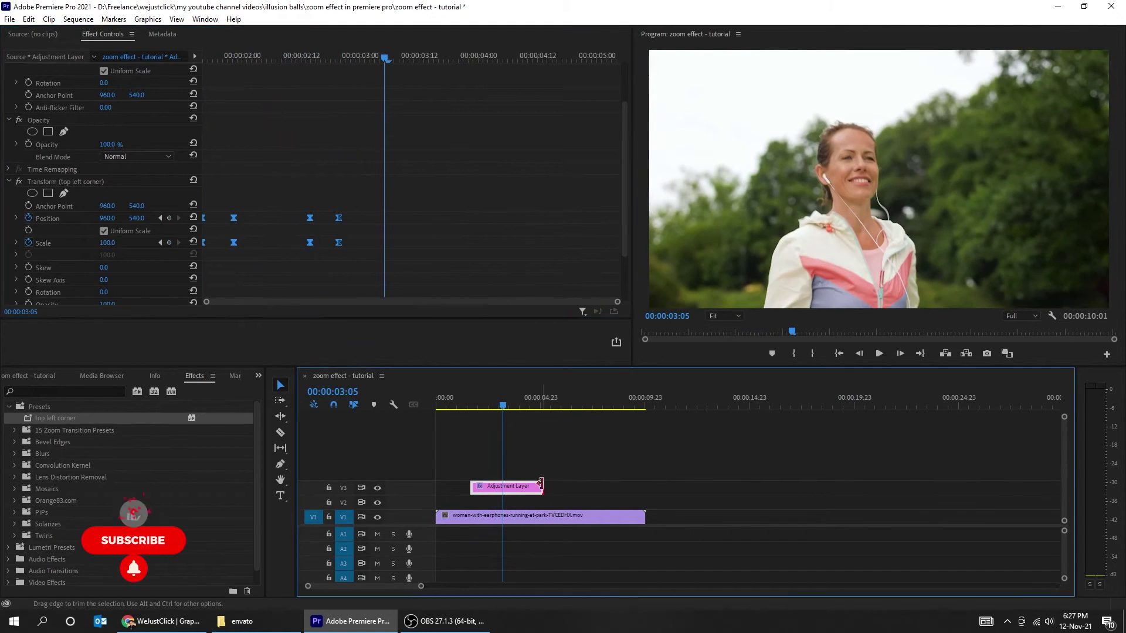
# Trim the layer's end near the playhead, replay, and stop at 00:00:04:04
pyautogui.moveTo(541, 485); pyautogui.dragTo(504, 485)
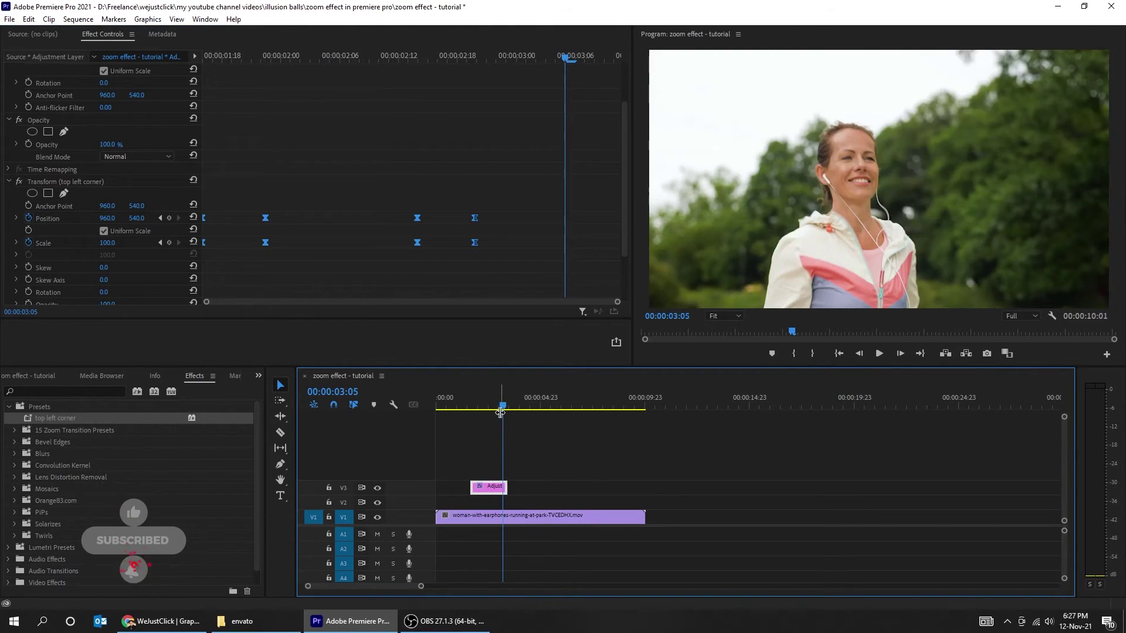
pyautogui.press('Up')
pyautogui.press('space')
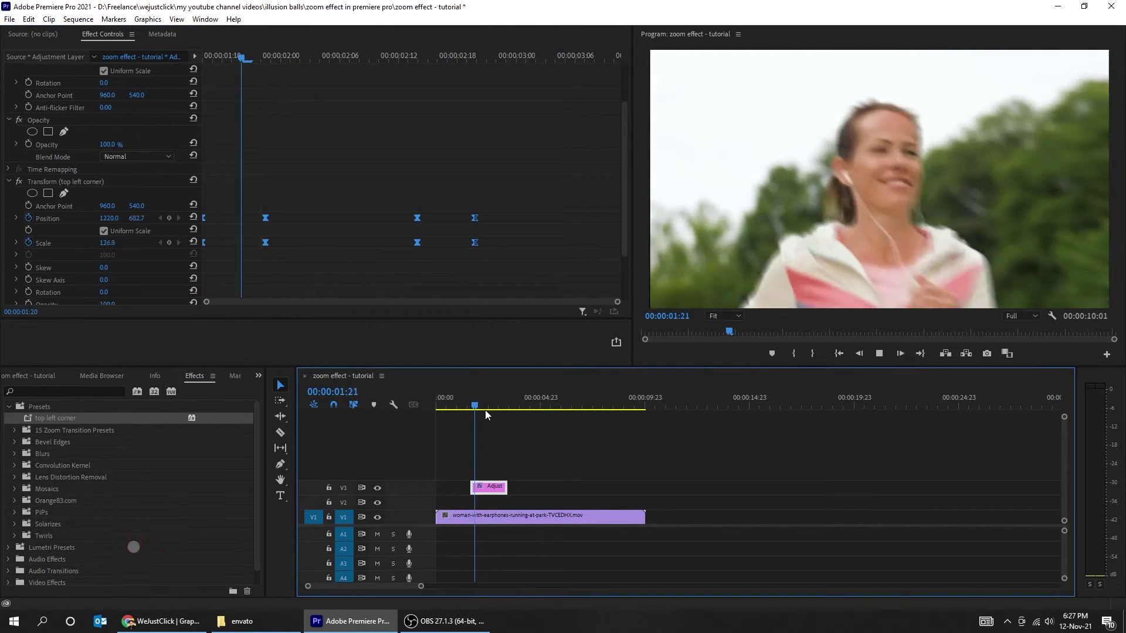
pyautogui.press('space')
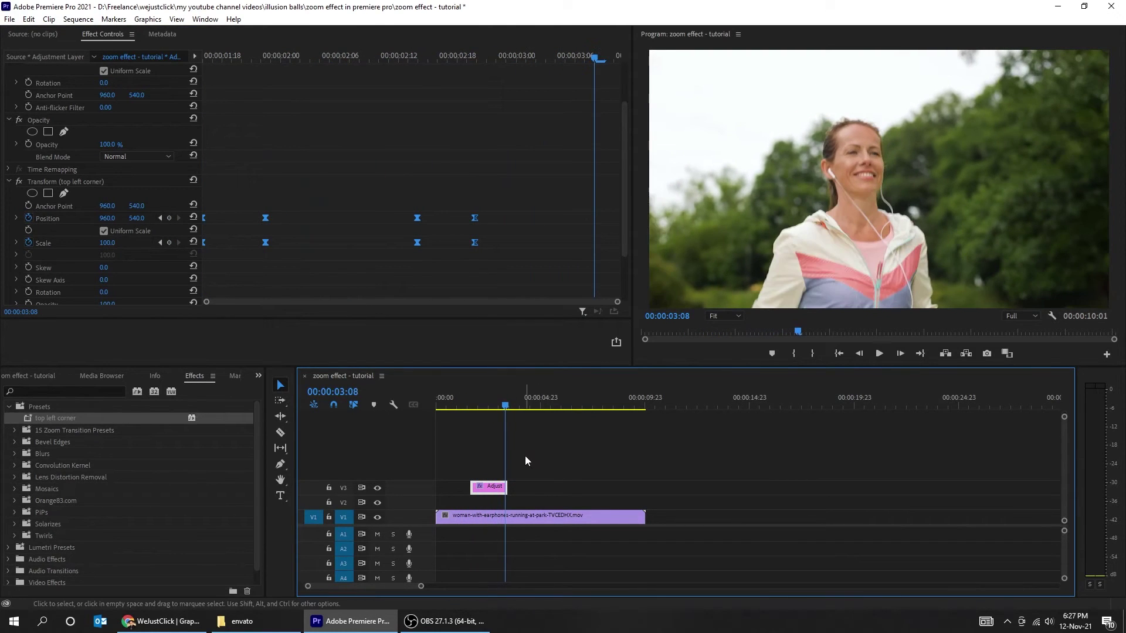
pyautogui.press('space')
pyautogui.press('space')
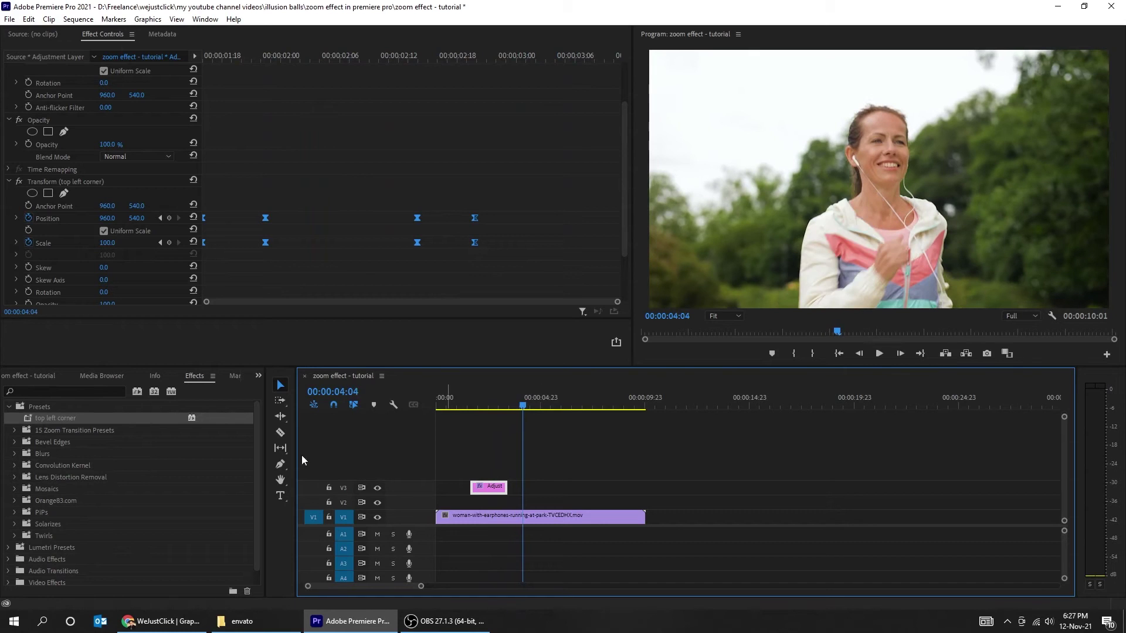
# Place a second adjustment layer on V3 starting at 00:00:04:04
pyautogui.click(43, 373)
pyautogui.moveTo(49, 515); pyautogui.dragTo(534, 490)
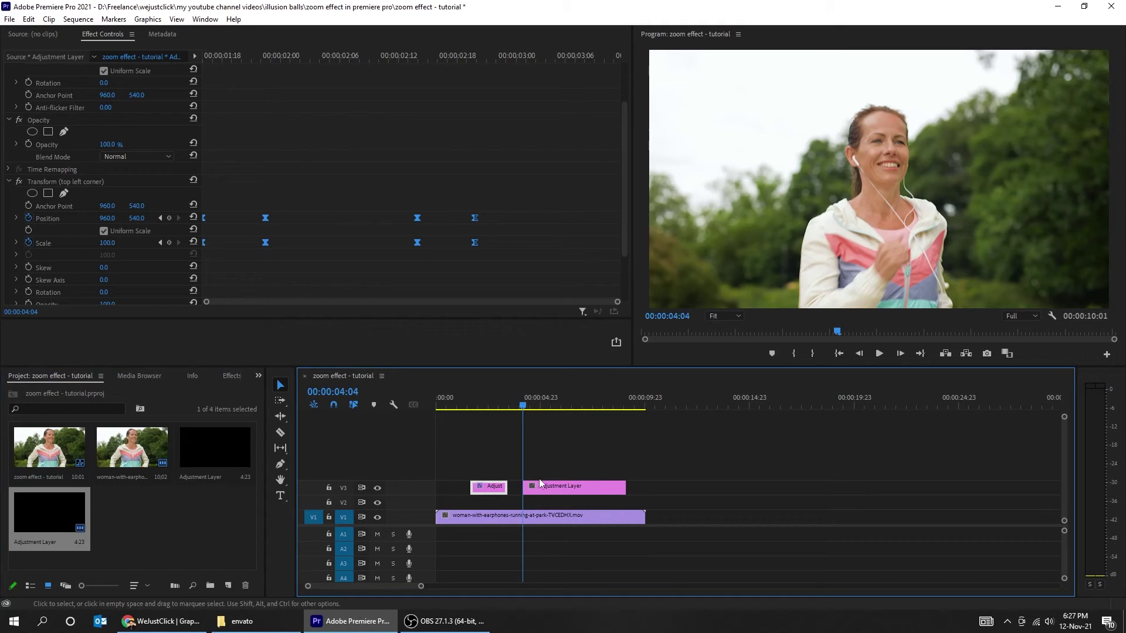
pyautogui.click(537, 487)
pyautogui.moveTo(241, 57); pyautogui.dragTo(192, 58)
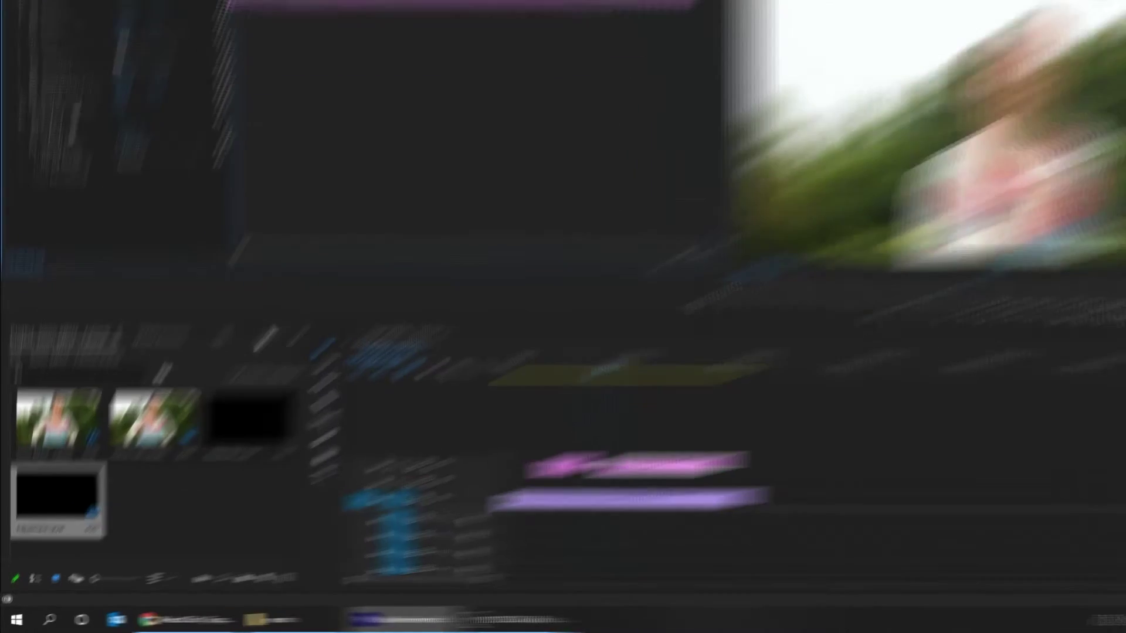
# Apply Distort > Transform to the new layer and raise Shutter Angle to 359
pyautogui.click(232, 376)
pyautogui.click(106, 391)
pyautogui.write('transform')
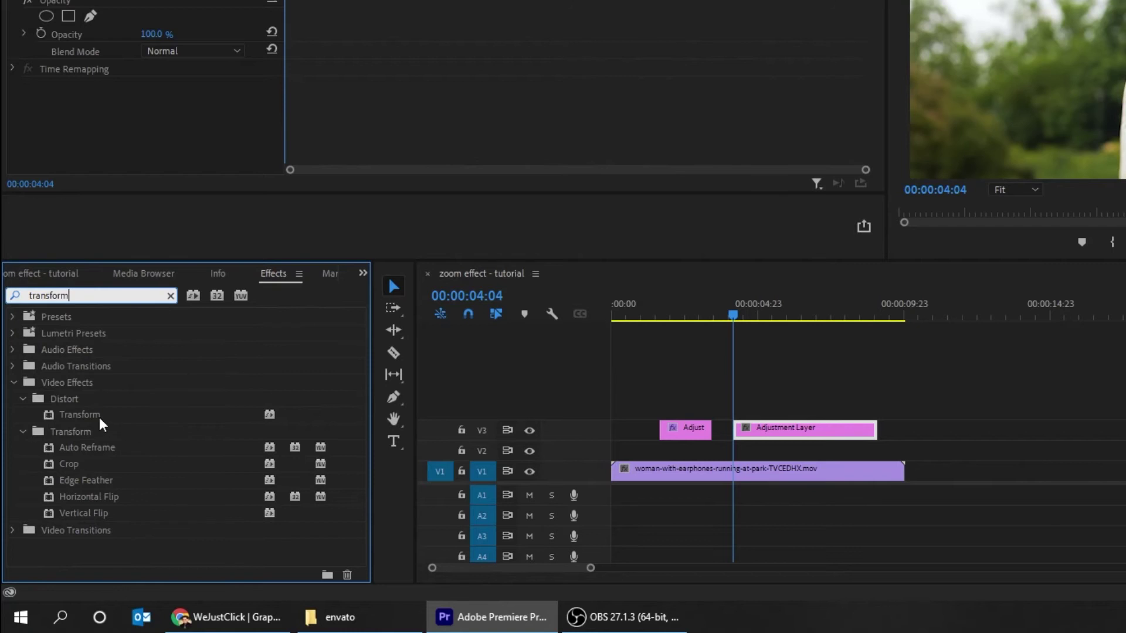
pyautogui.moveTo(103, 426); pyautogui.dragTo(761, 446)
pyautogui.scroll(-5, 431, 45)
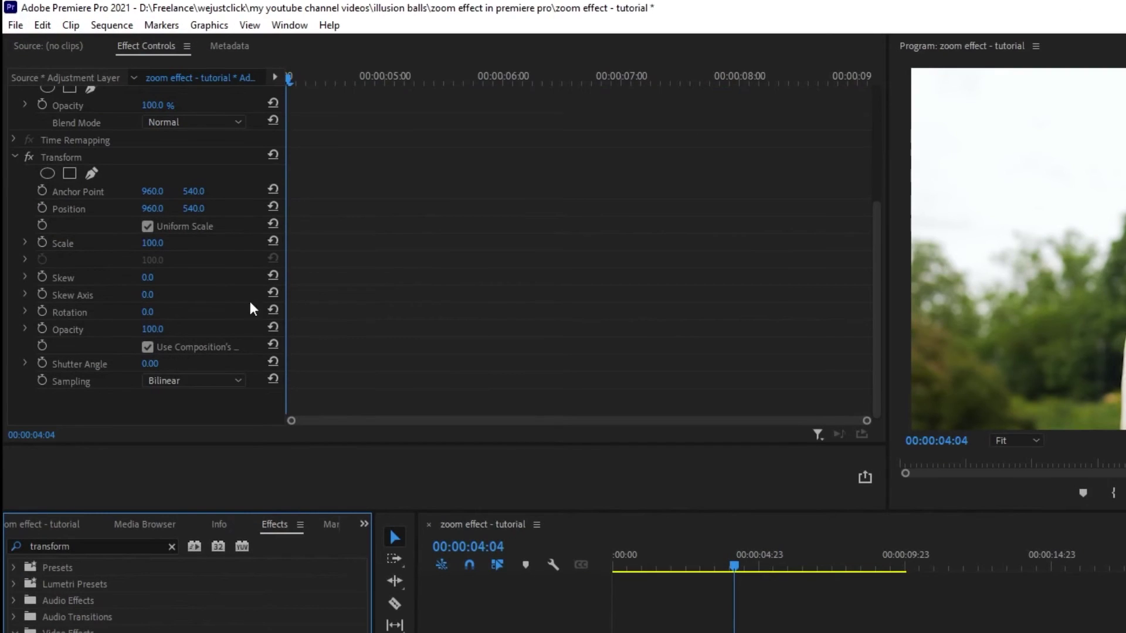
pyautogui.moveTo(153, 364); pyautogui.dragTo(203, 364)
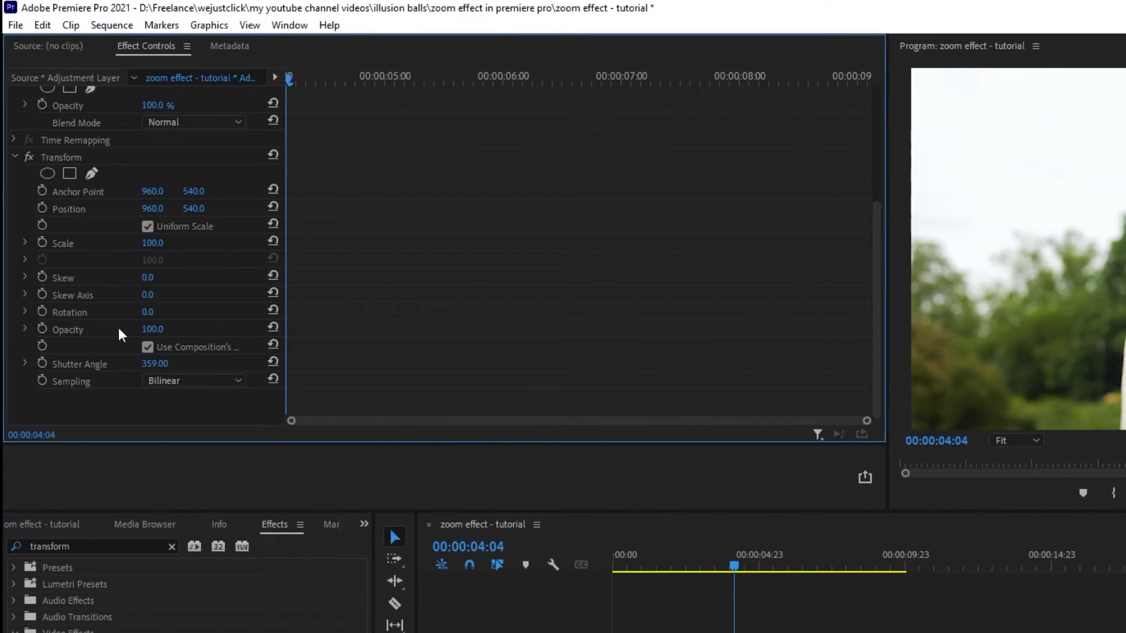
# Keyframe Scale from 100 at 00:00:04:04 to 140 at 00:00:04:10
pyautogui.click(42, 243)
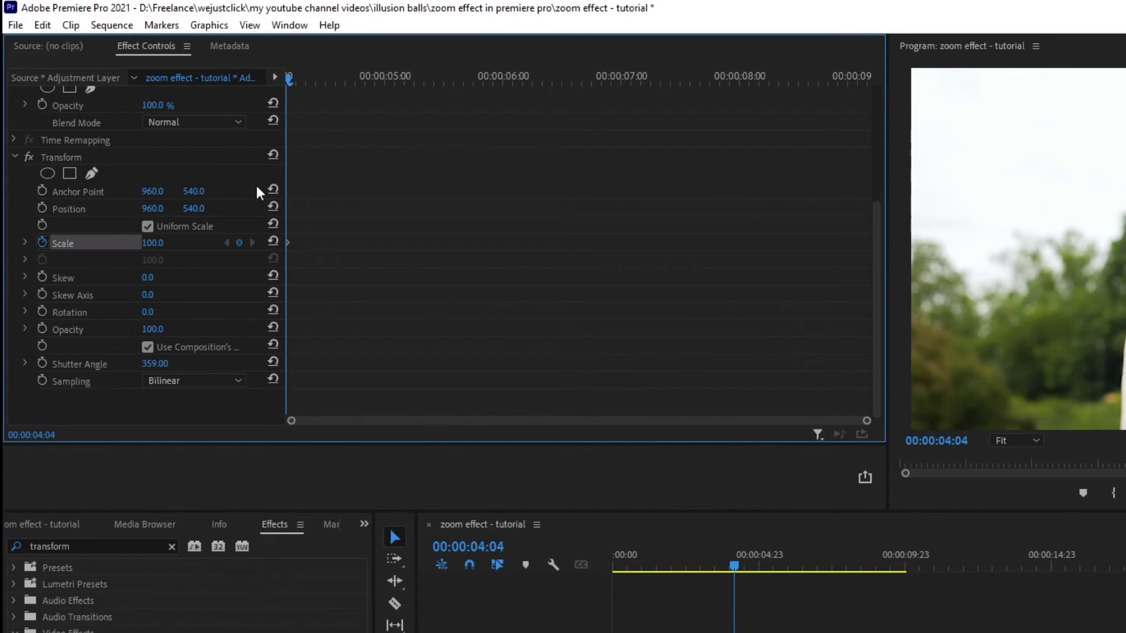
pyautogui.click(315, 78)
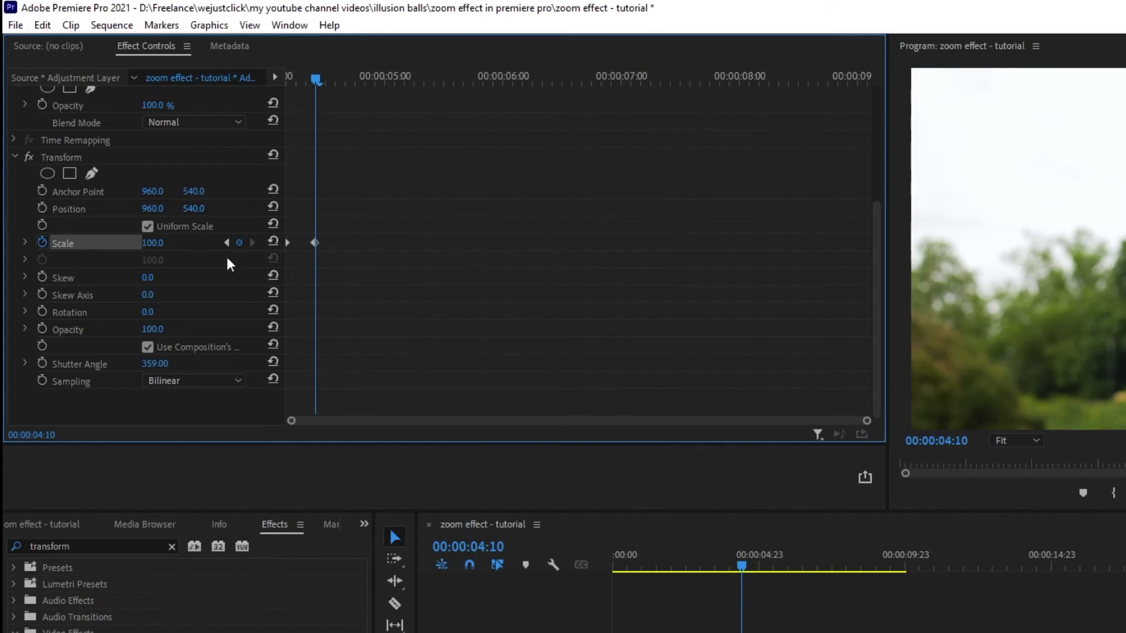
pyautogui.click(165, 242)
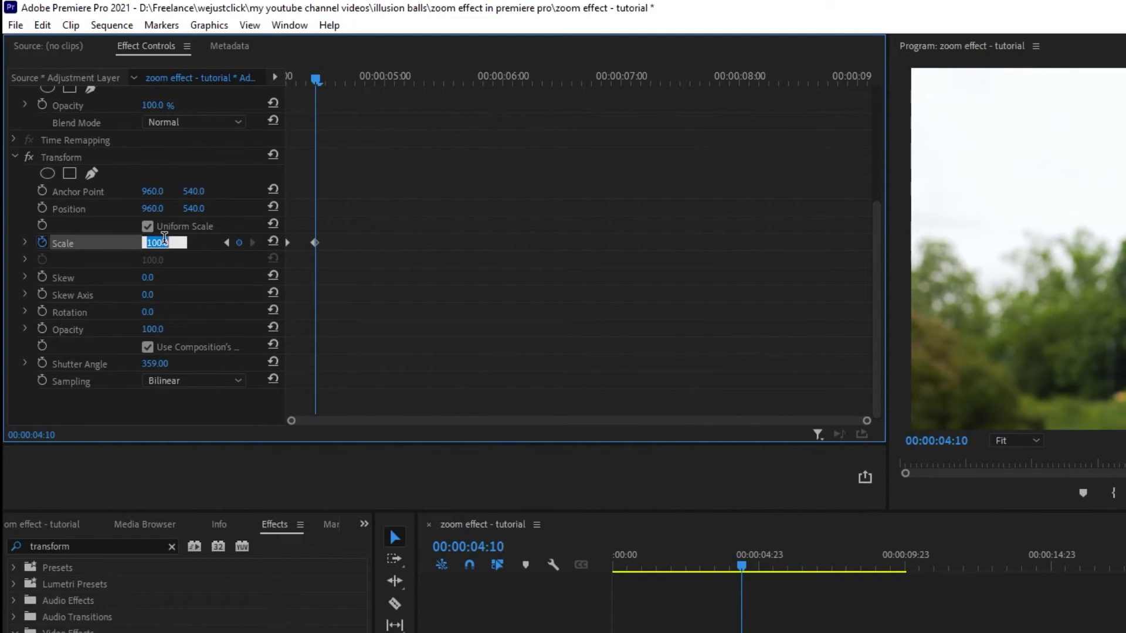
pyautogui.write('140')
pyautogui.press('Return')
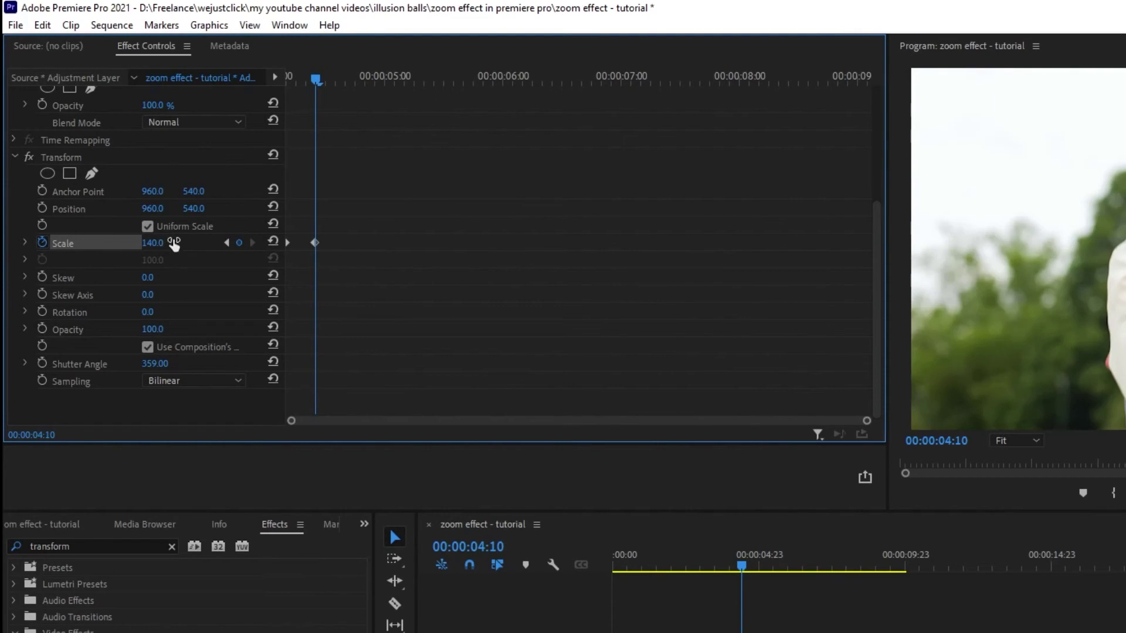
# Keyframe Position so the zoom ends at 577, 325 at 00:00:04:10
pyautogui.click(43, 208)
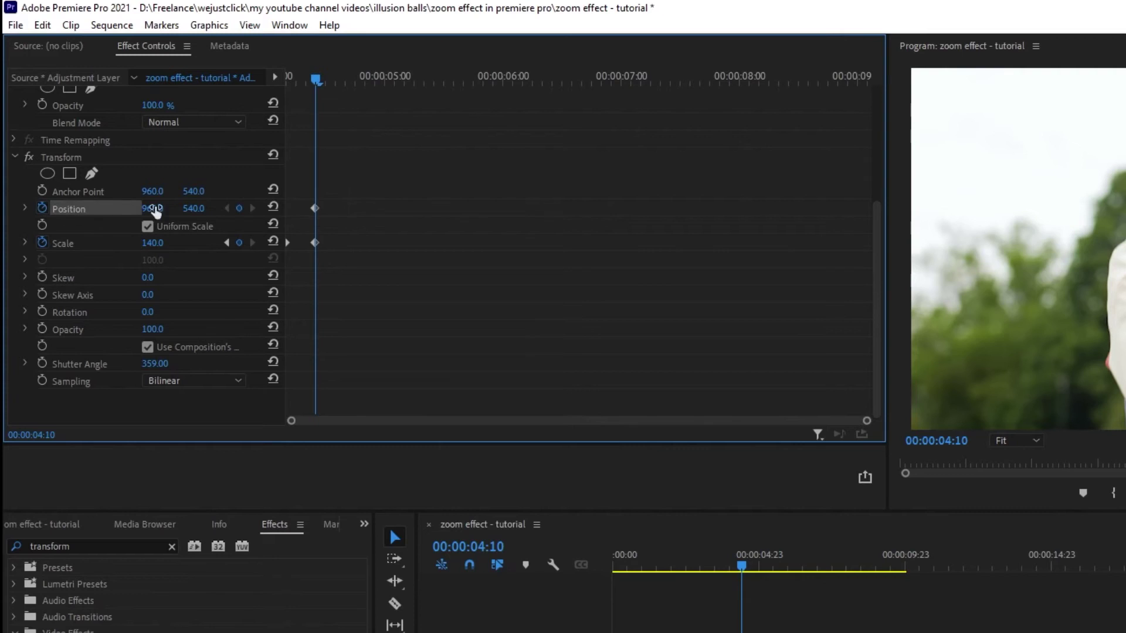
pyautogui.moveTo(317, 78); pyautogui.dragTo(264, 85)
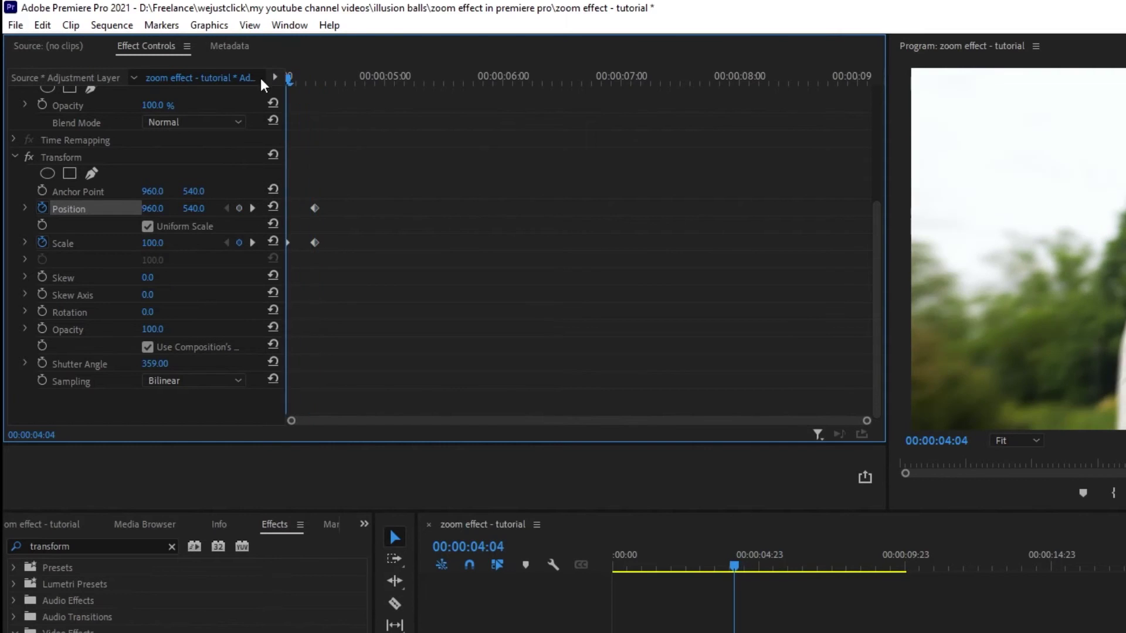
pyautogui.click(253, 208)
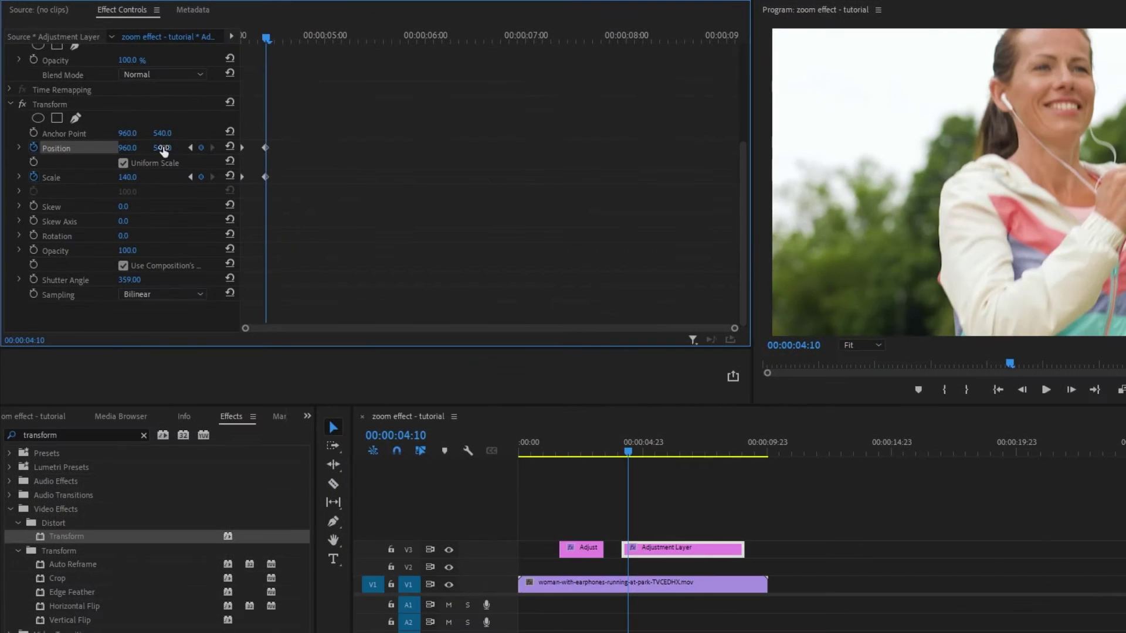
pyautogui.moveTo(194, 209); pyautogui.dragTo(120, 209)
pyautogui.moveTo(163, 148); pyautogui.dragTo(1, 149)
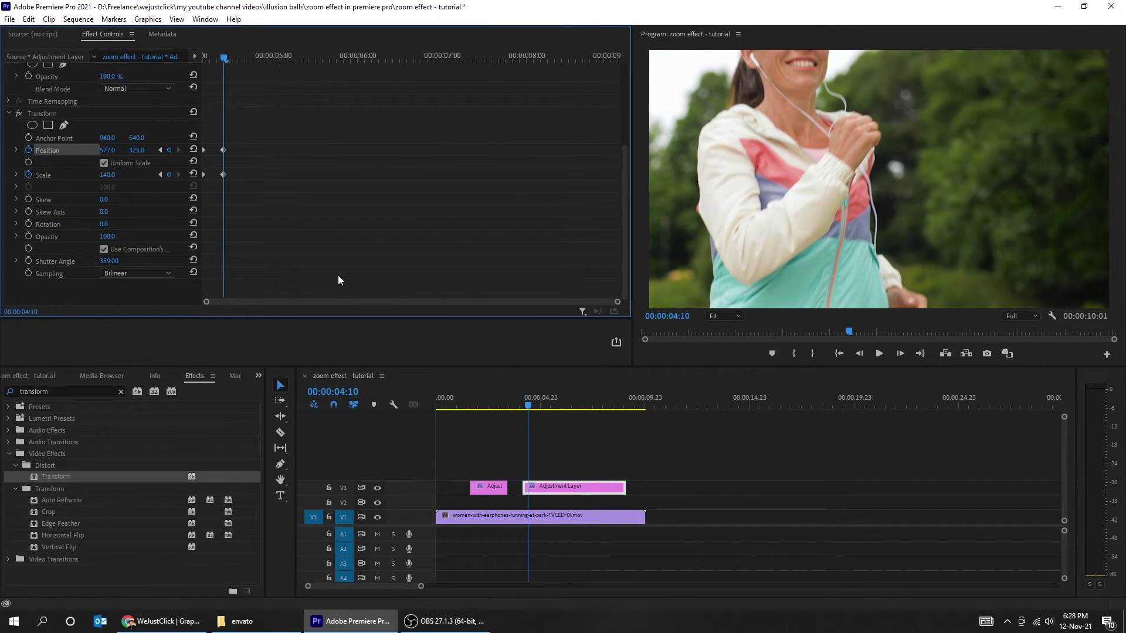
# Switch the Position and Scale keyframes at 00:00:04:10 to Hold interpolation
pyautogui.rightClick(222, 148)
pyautogui.moveTo(293, 244)
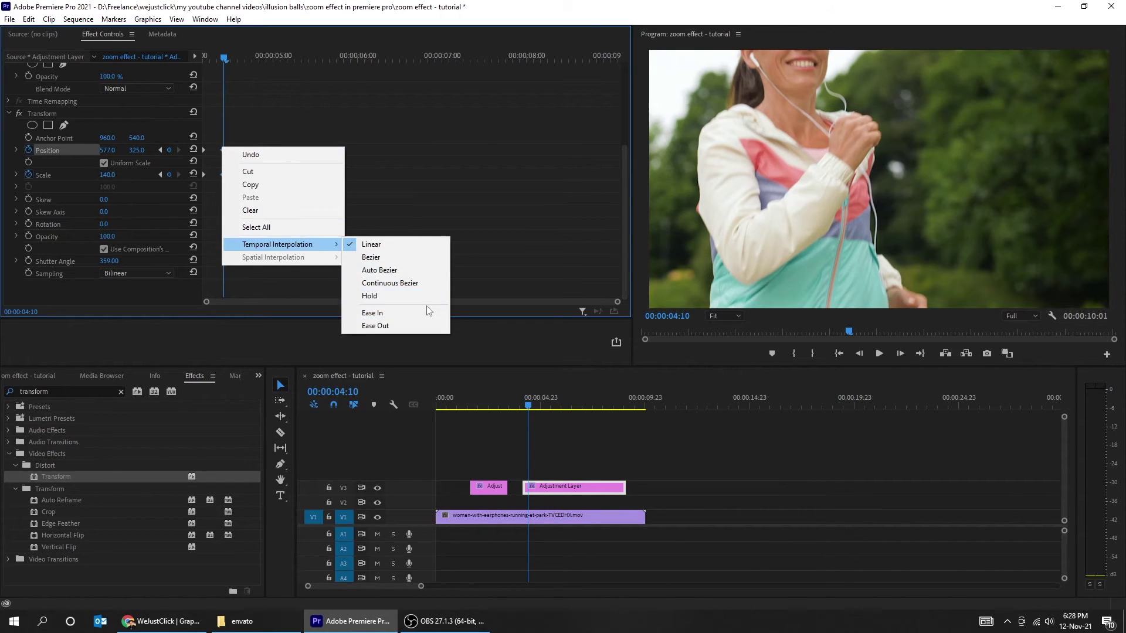
pyautogui.click(410, 297)
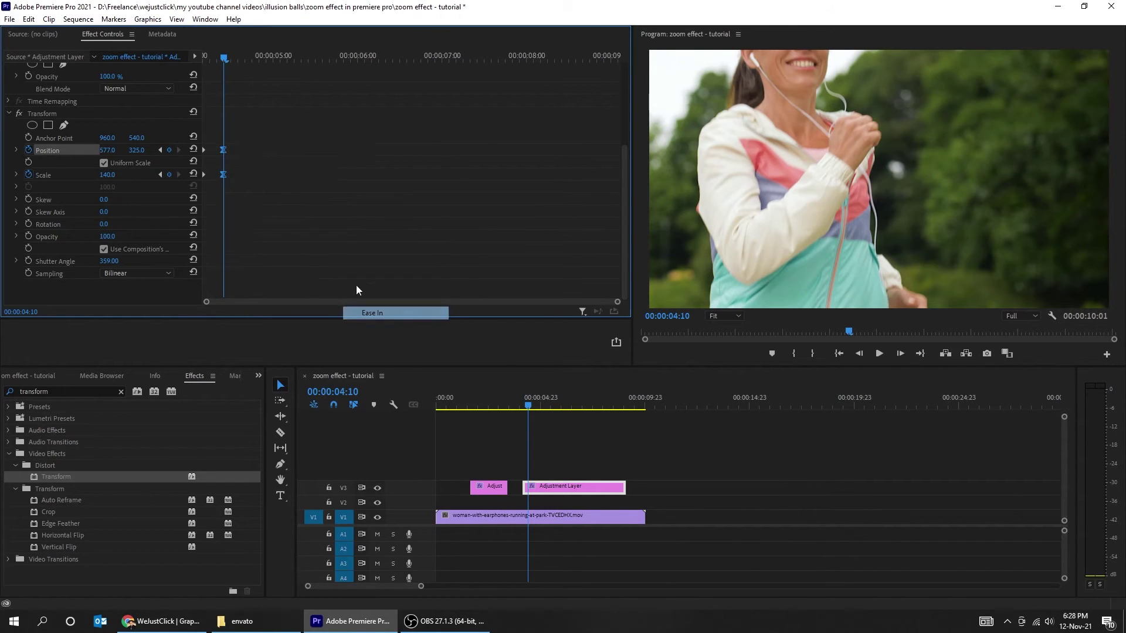
# Change those keyframes to Ease Out interpolation and preview the zoom
pyautogui.rightClick(203, 151)
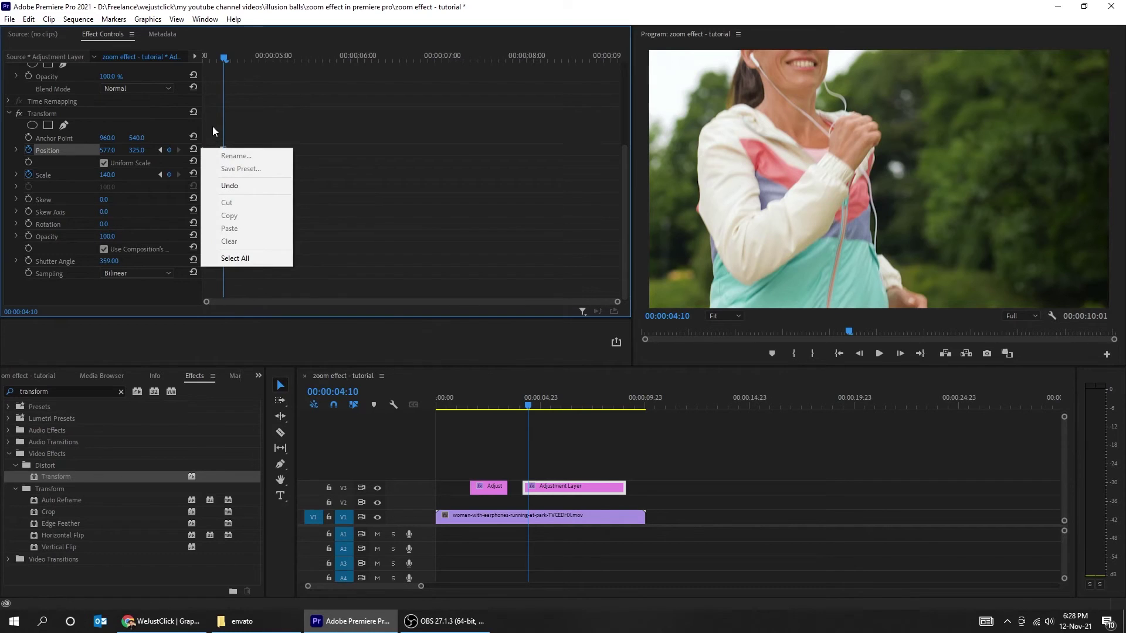
pyautogui.click(210, 132)
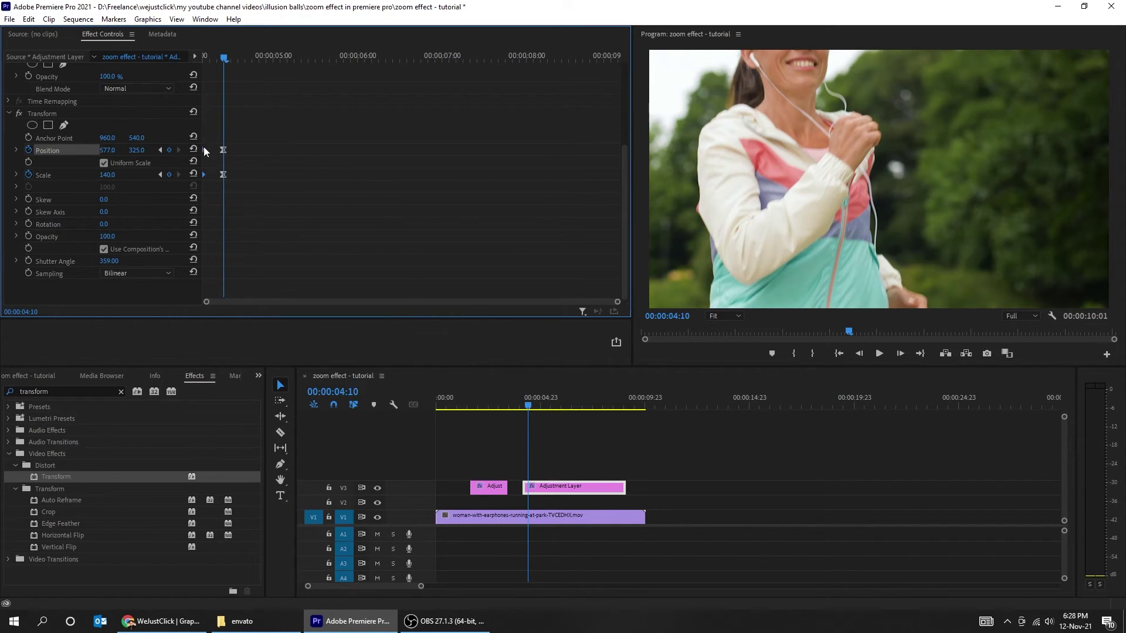
pyautogui.rightClick(204, 151)
pyautogui.moveTo(258, 246)
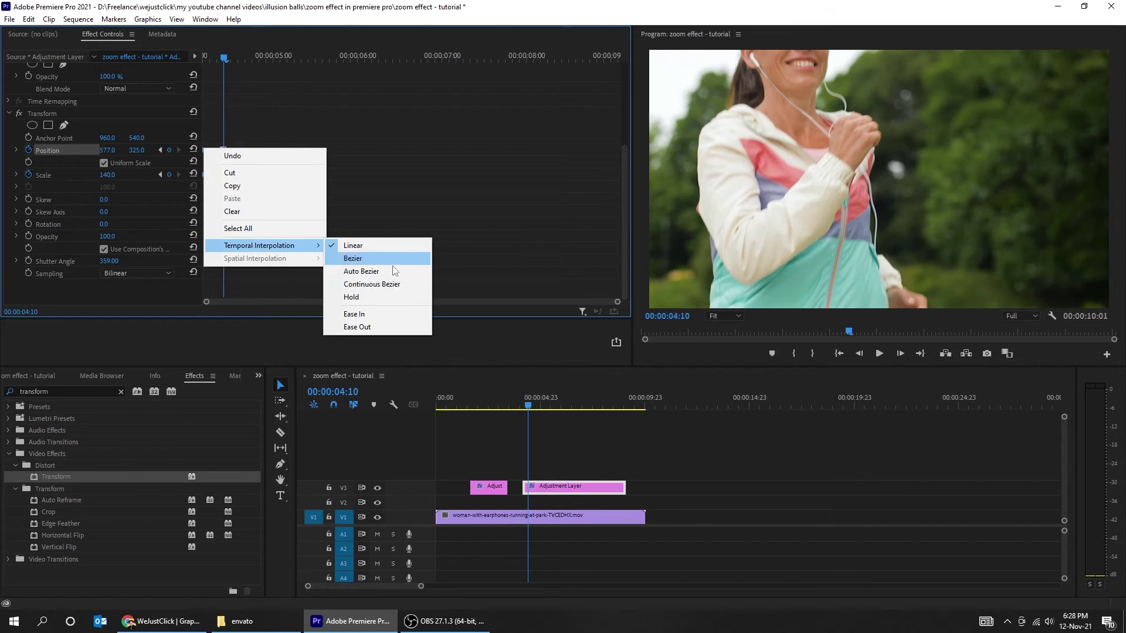
pyautogui.click(406, 324)
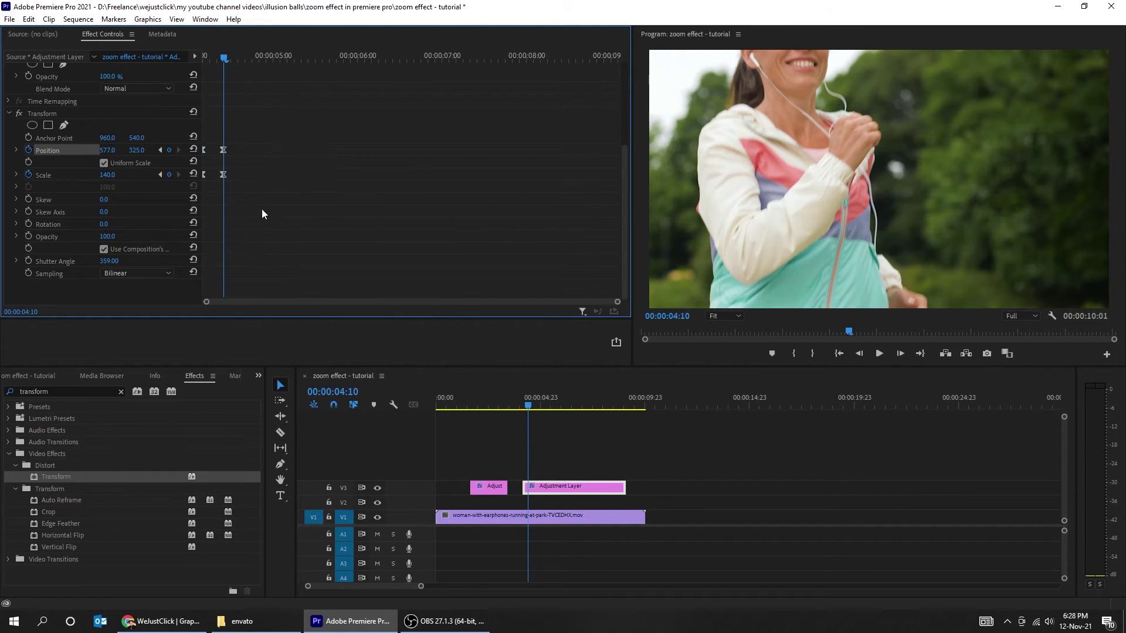
pyautogui.press('space')
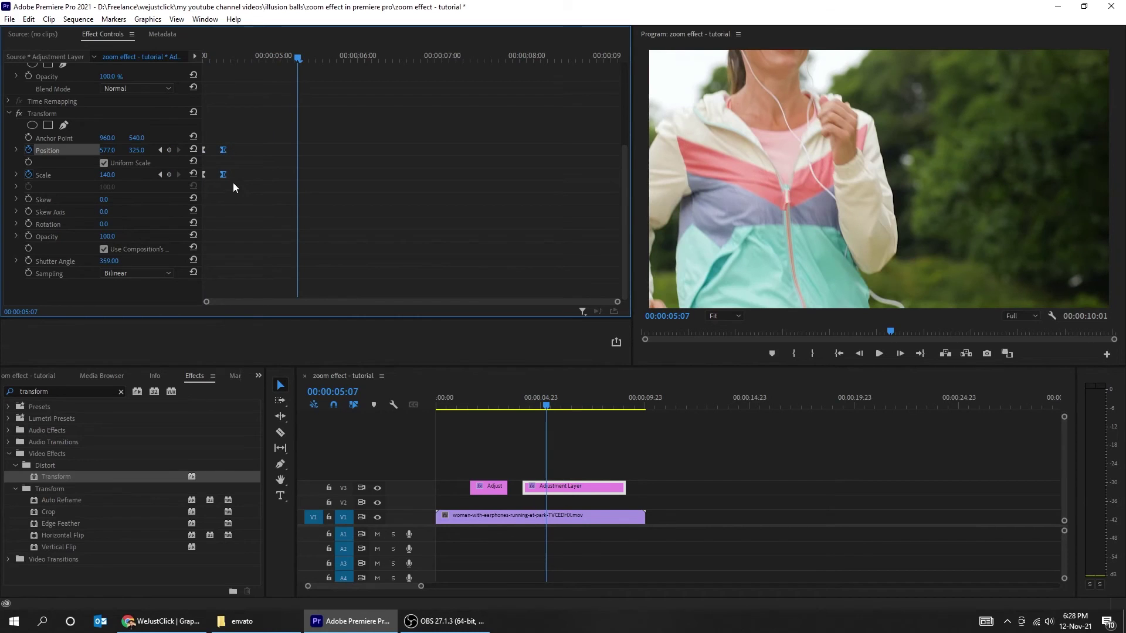
# Add later keyframes returning the layer to Position 960, 540 and Scale 100, then play back
pyautogui.moveTo(225, 174); pyautogui.dragTo(275, 177)
pyautogui.moveTo(203, 149); pyautogui.dragTo(291, 151)
pyautogui.press('Up')
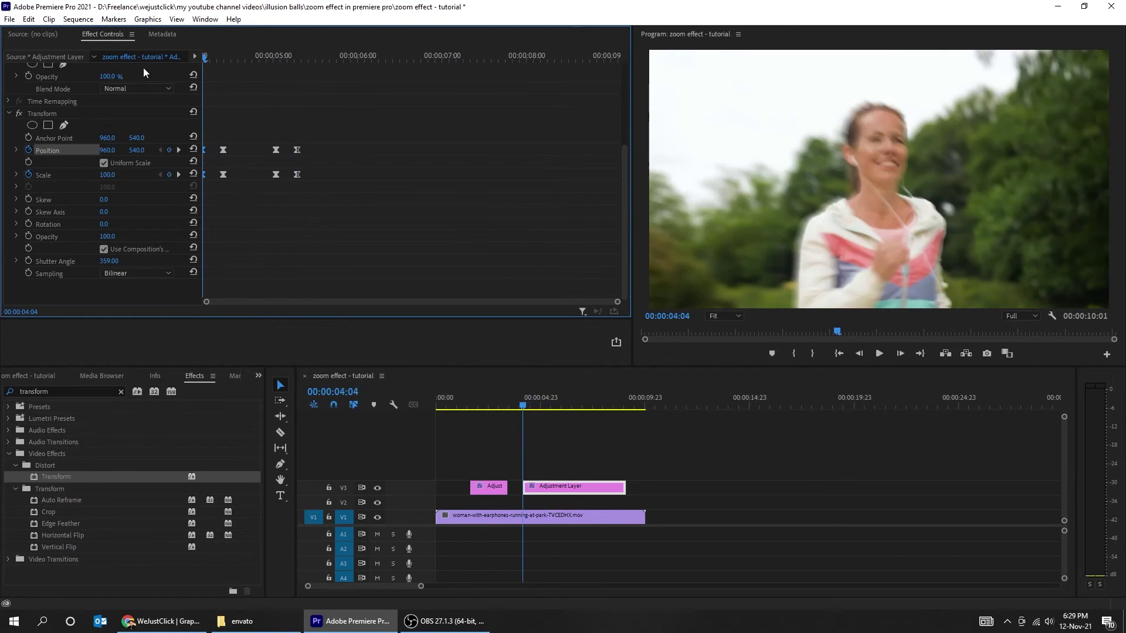
pyautogui.press('space')
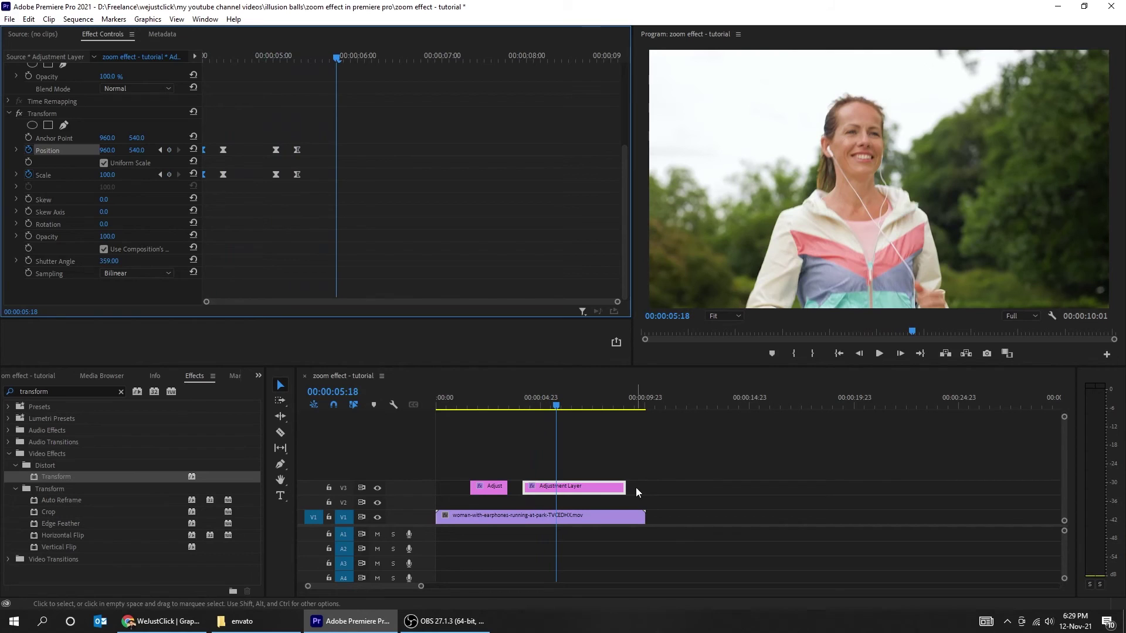
# Trim the adjustment layer to end at the playhead and replay from near the start
pyautogui.moveTo(625, 487); pyautogui.dragTo(564, 482)
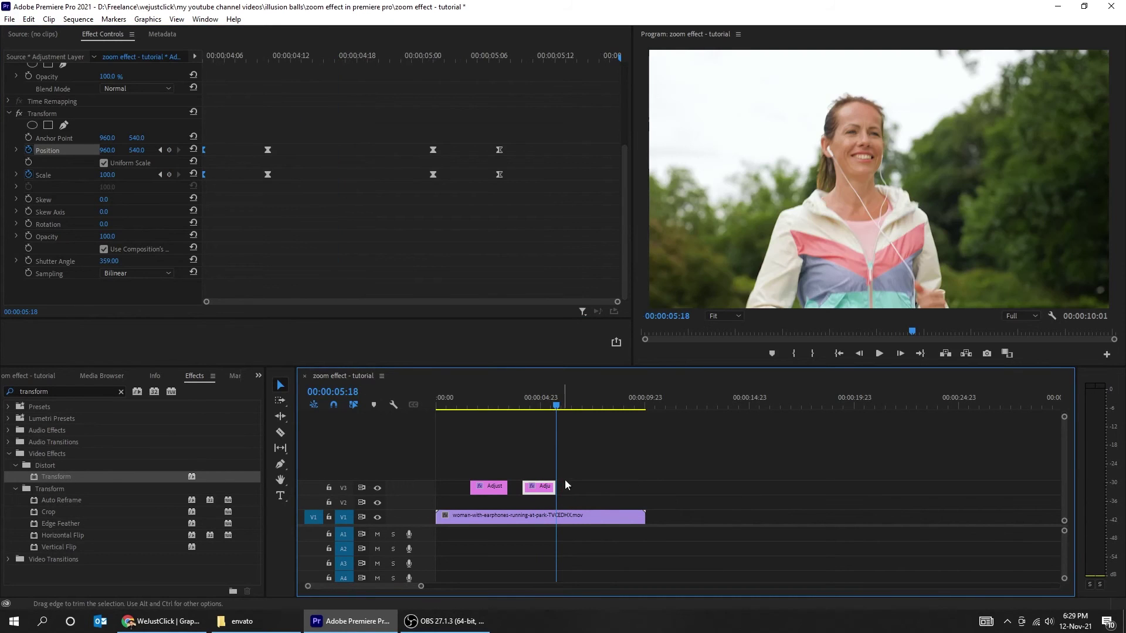
pyautogui.click(445, 397)
pyautogui.press('space')
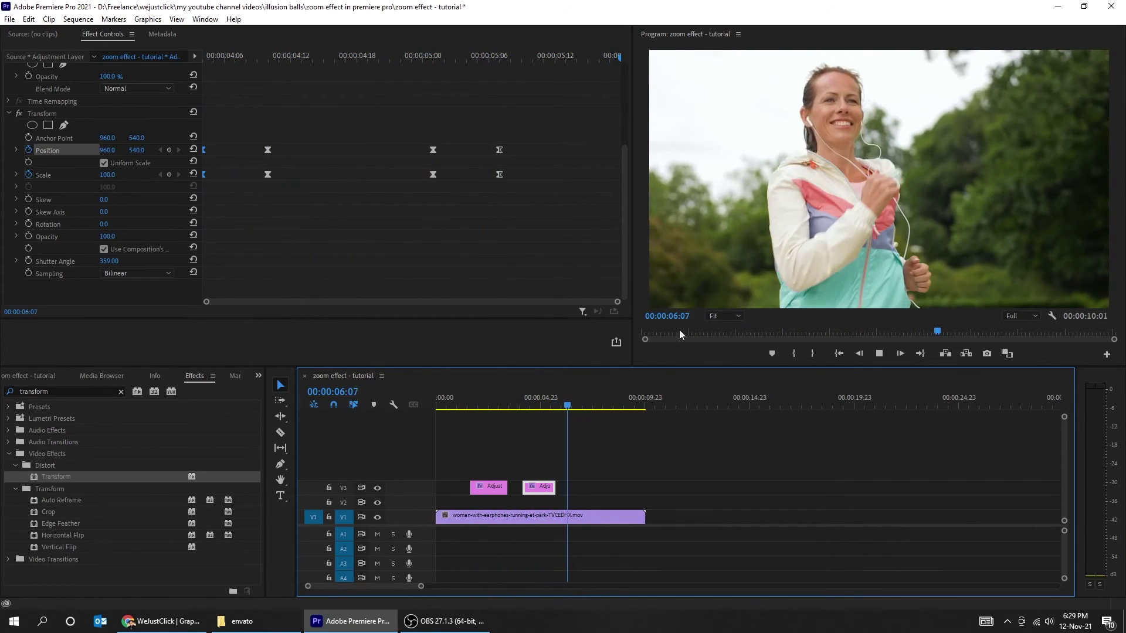
pyautogui.click(716, 258)
pyautogui.press('`')
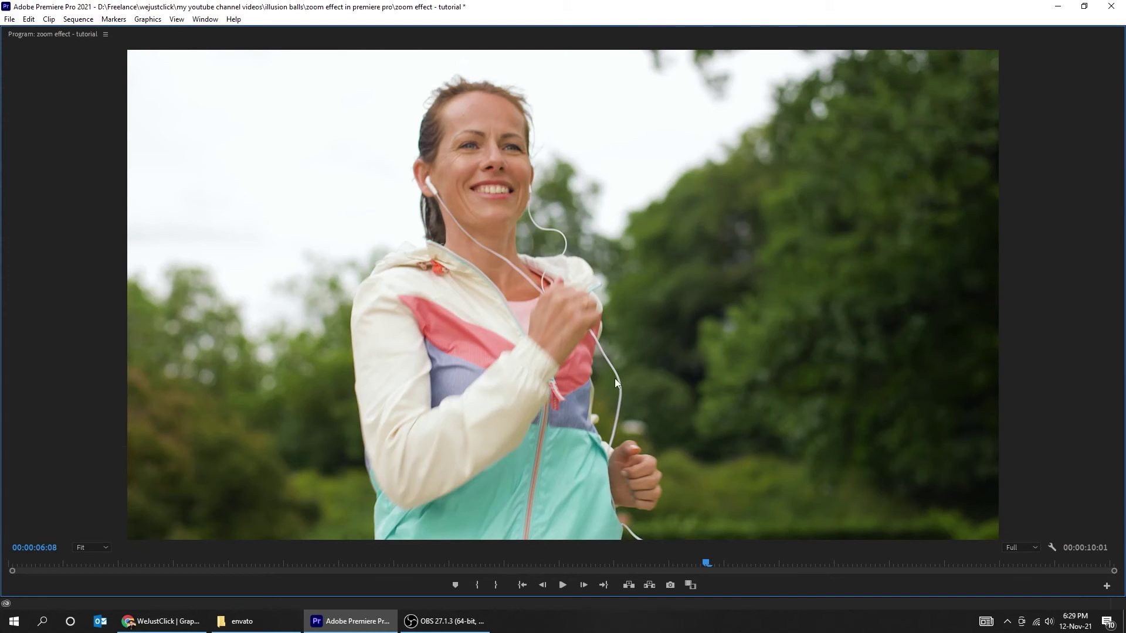
pyautogui.moveTo(703, 561); pyautogui.dragTo(171, 551)
pyautogui.press('space')
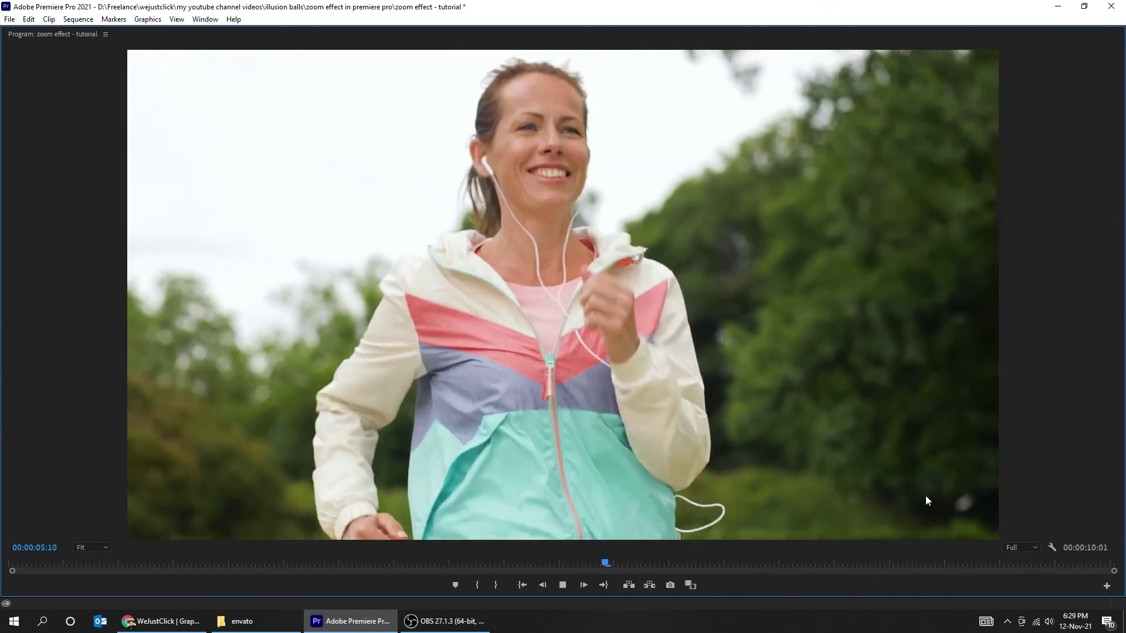
pyautogui.press('`')
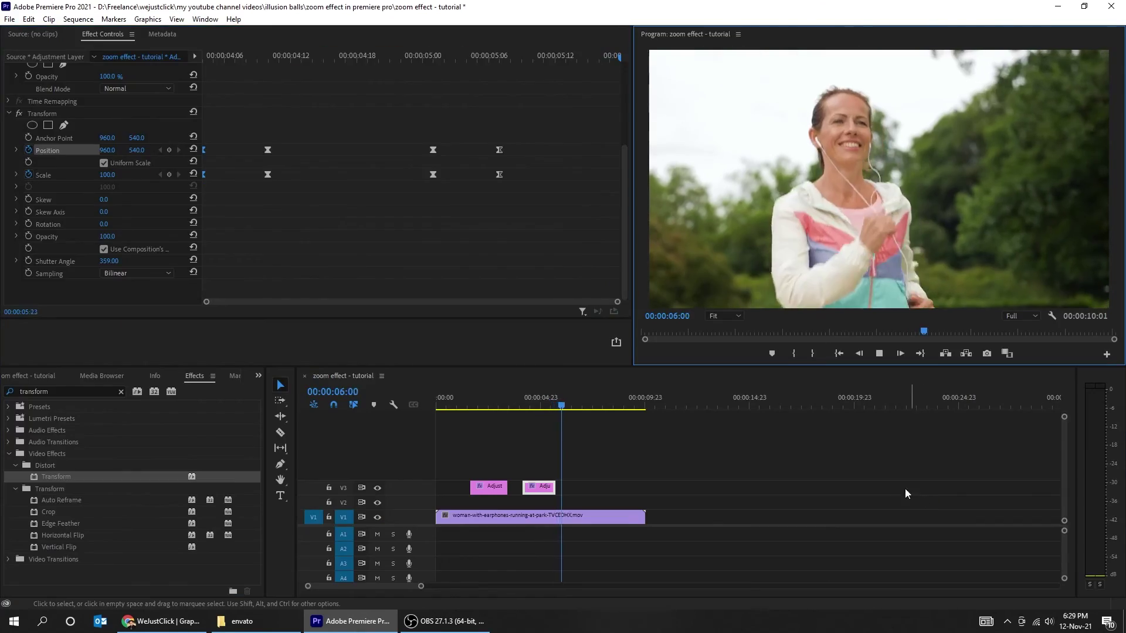
pyautogui.press('space')
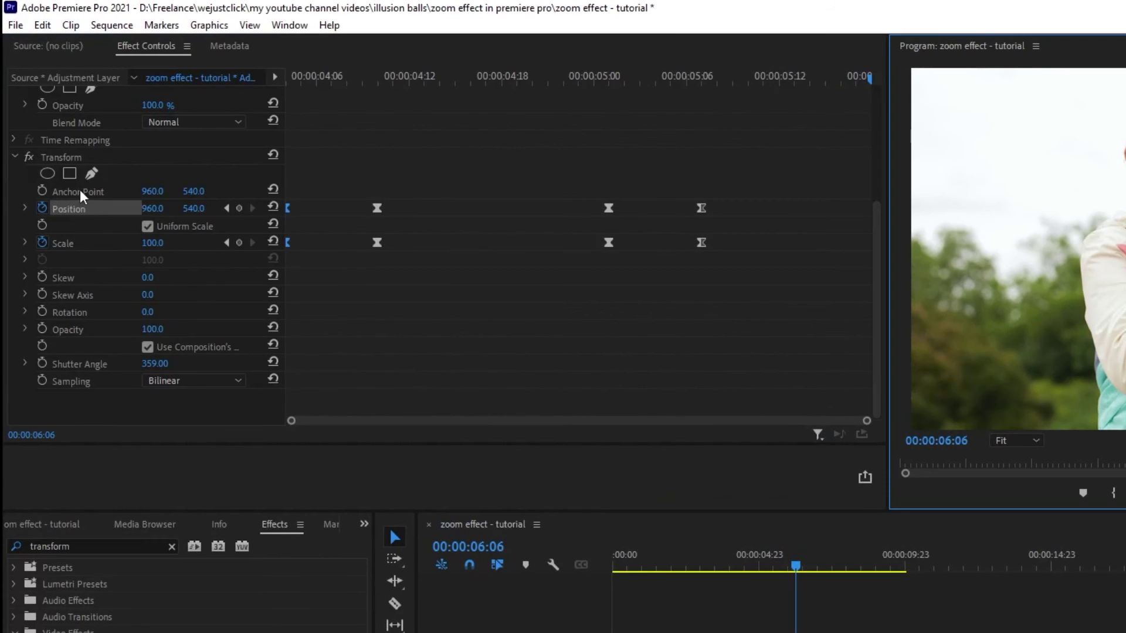
# Save Transform as preset 'lower right corner' anchored to Out Point, then delete both V3 adjustment layers
pyautogui.rightClick(72, 159)
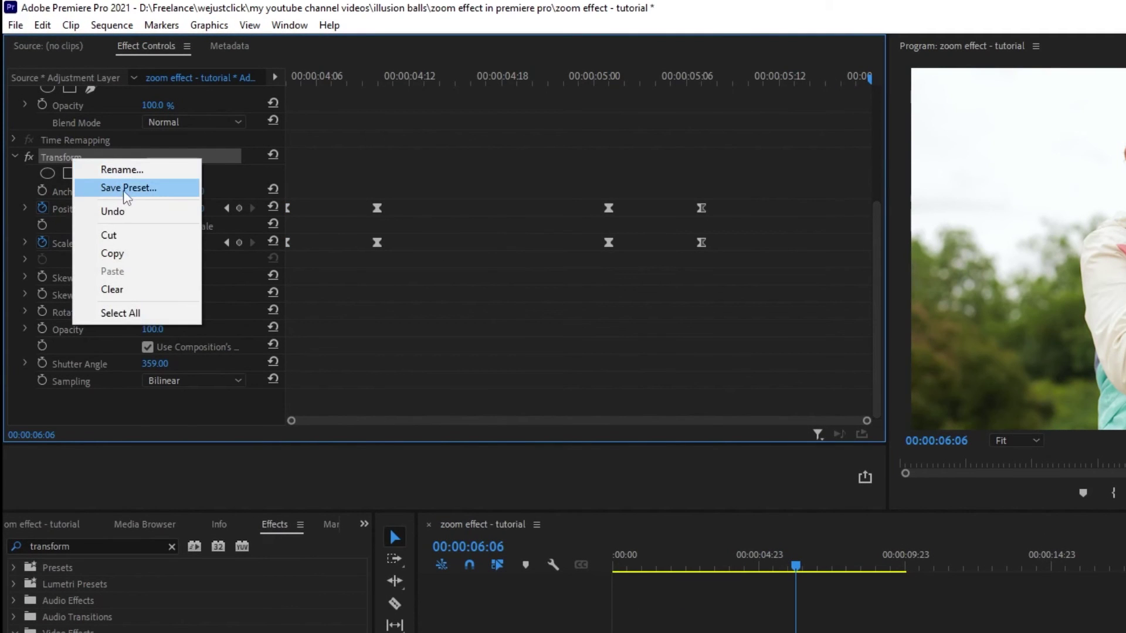
pyautogui.click(127, 192)
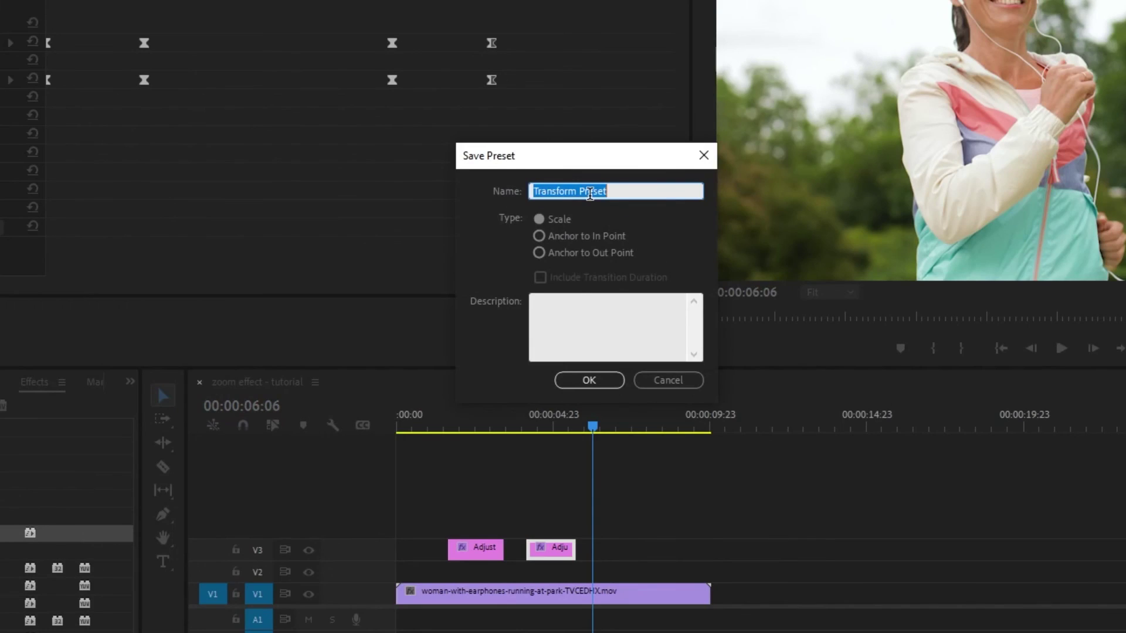
pyautogui.write('lower right corner')
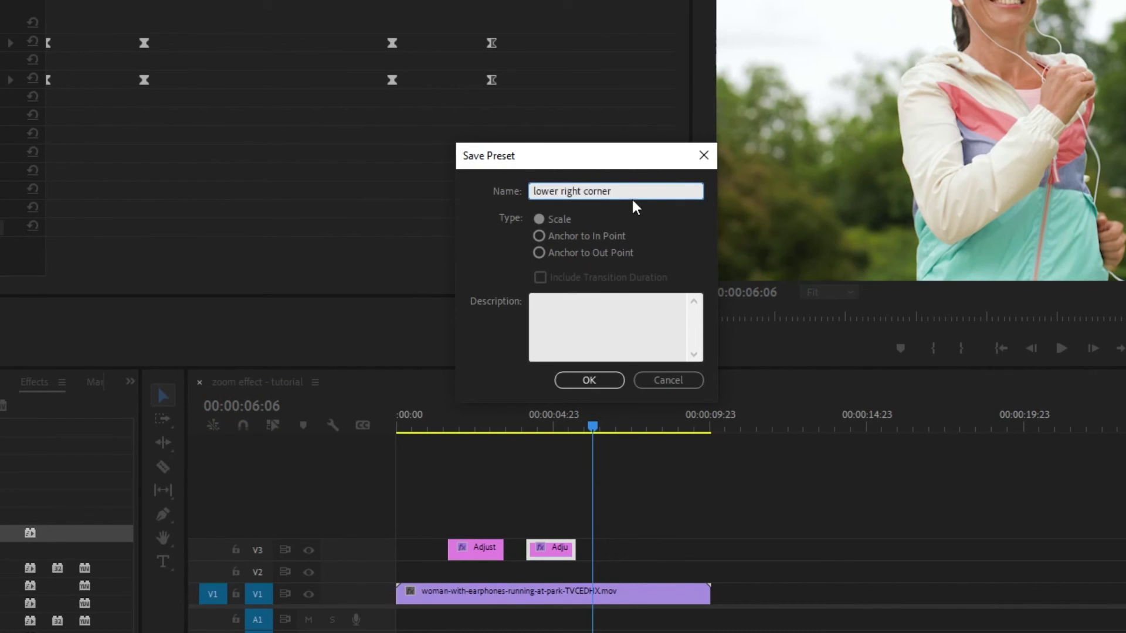
pyautogui.click(585, 253)
pyautogui.click(591, 380)
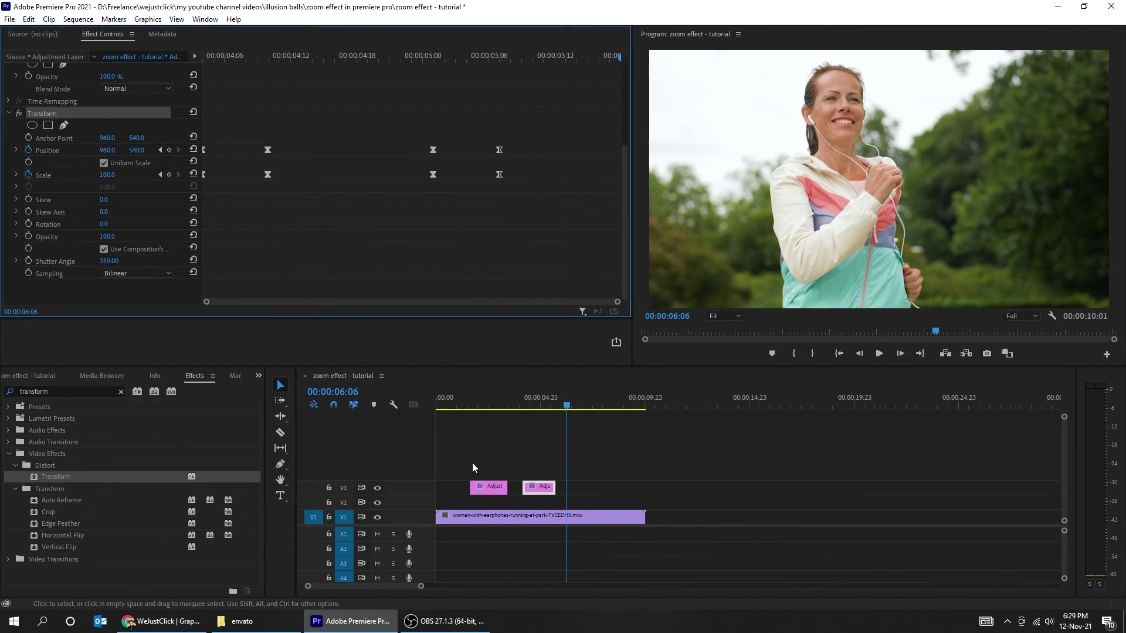
pyautogui.moveTo(473, 467); pyautogui.dragTo(544, 493)
pyautogui.press('Delete')
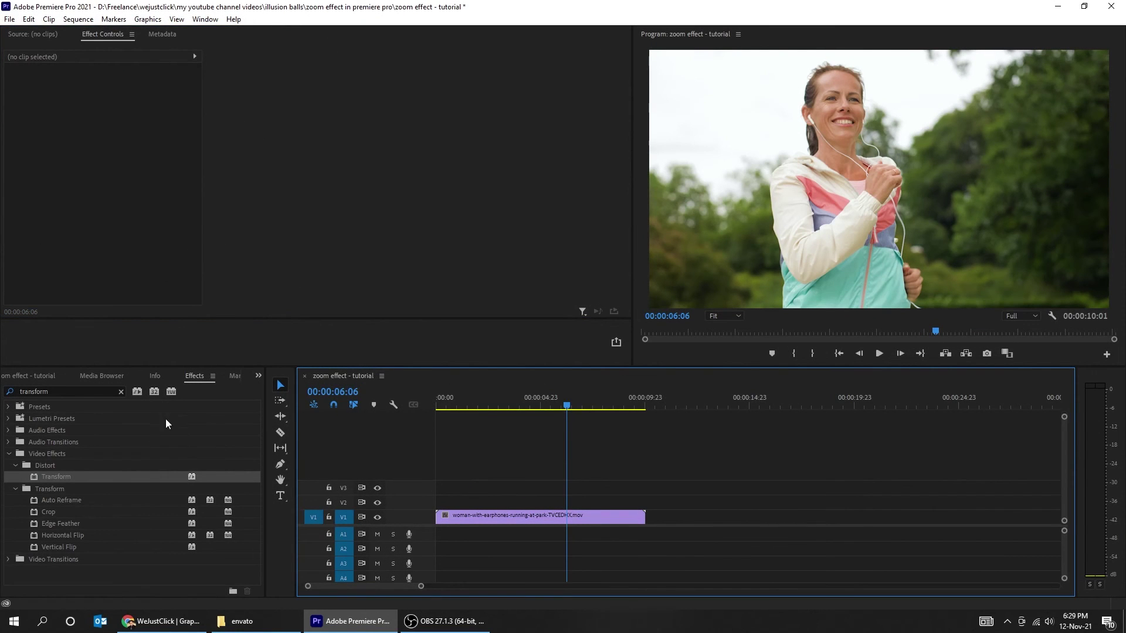
# Place a new Adjustment Layer from the project bin on track V3 and select it
pyautogui.click(121, 391)
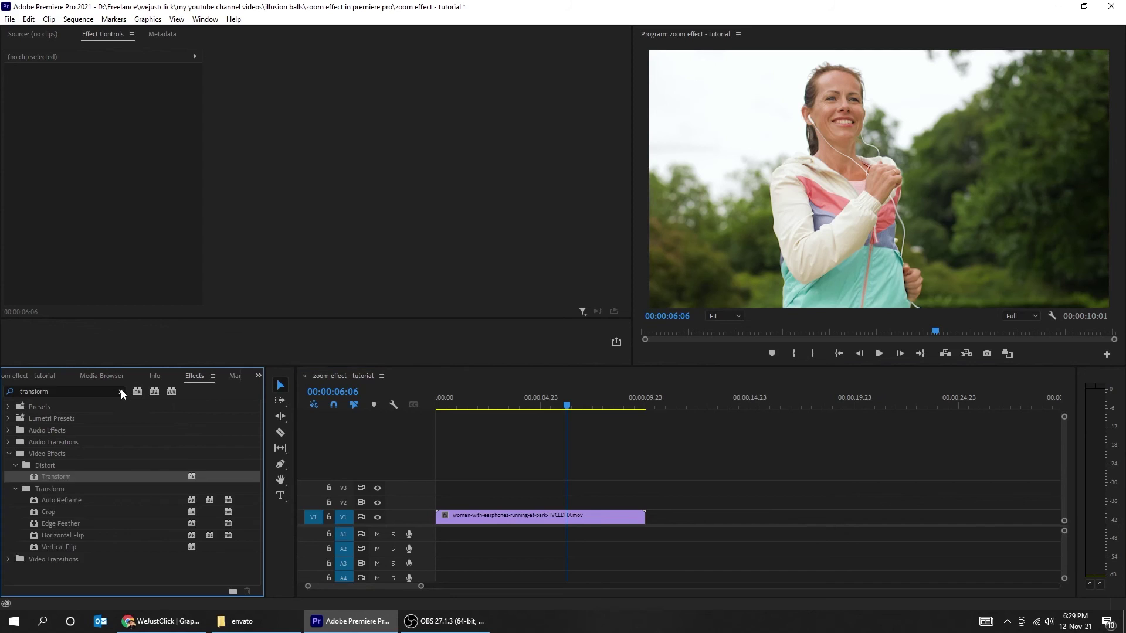
pyautogui.click(37, 379)
pyautogui.moveTo(237, 527); pyautogui.dragTo(469, 493)
pyautogui.moveTo(445, 405); pyautogui.dragTo(466, 403)
pyautogui.click(491, 486)
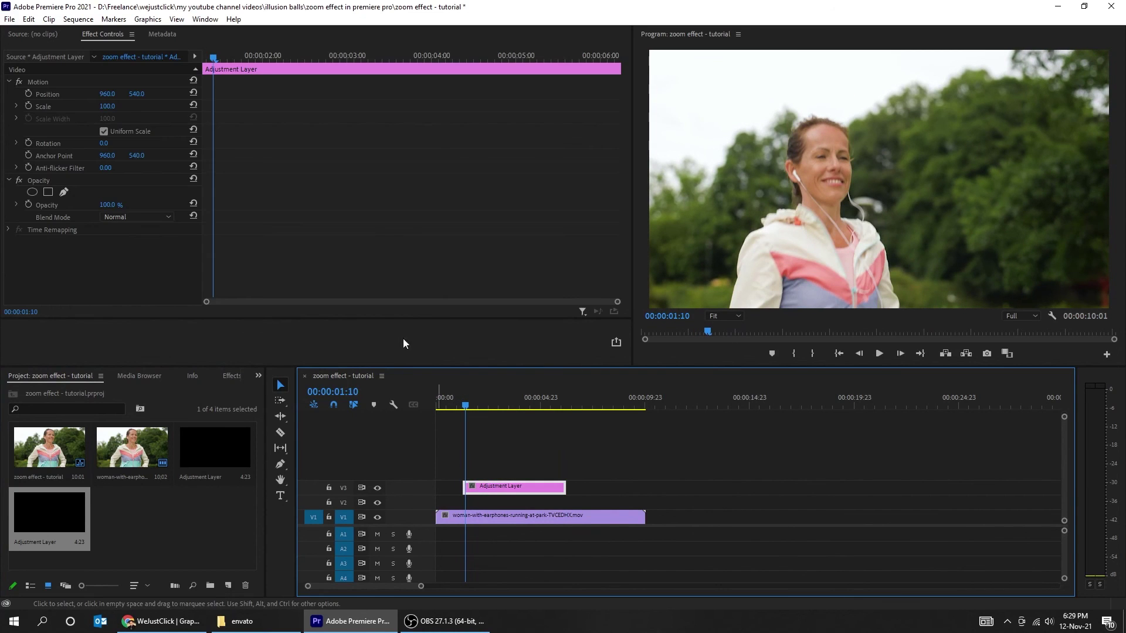
# Move to the adjustment layer's start and expand the Presets folder in Effects
pyautogui.moveTo(206, 64); pyautogui.dragTo(195, 58)
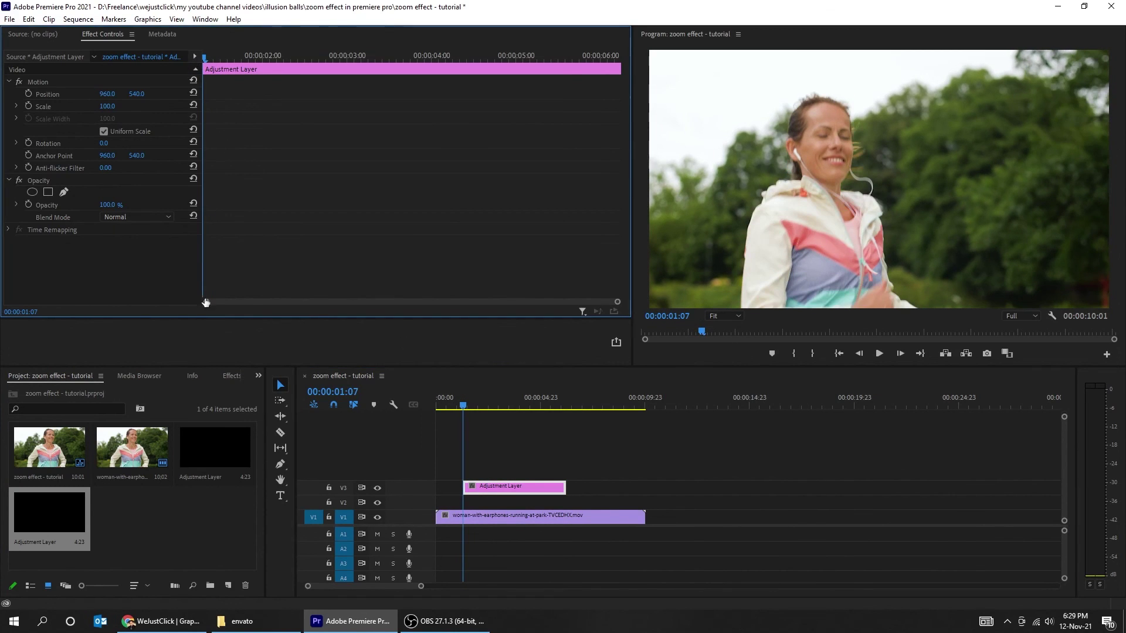
pyautogui.click(223, 375)
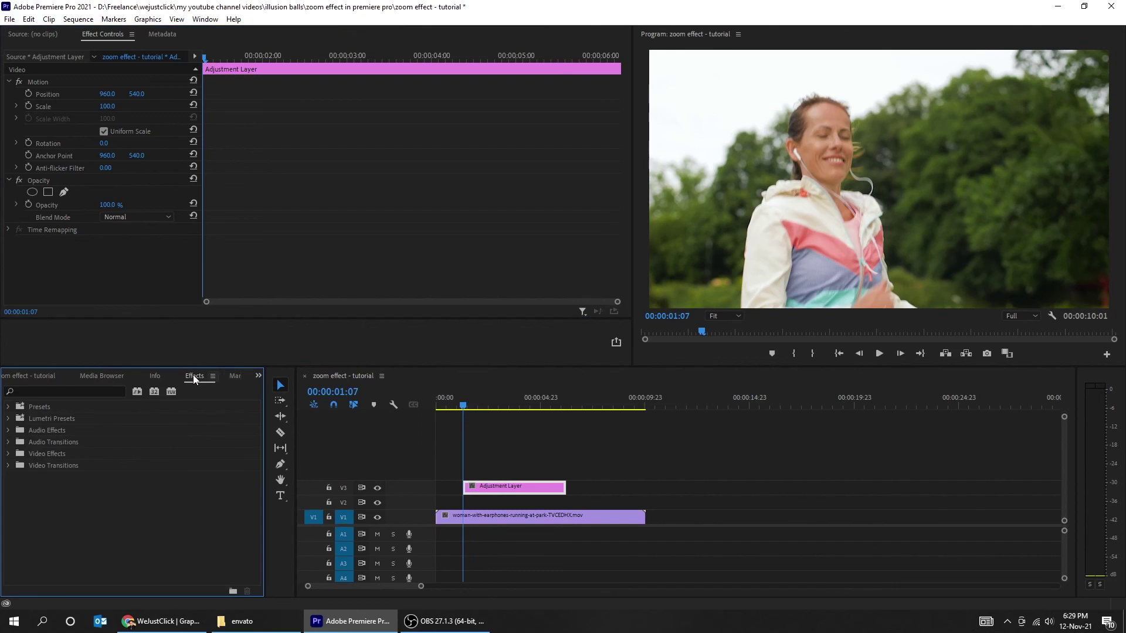
pyautogui.click(8, 407)
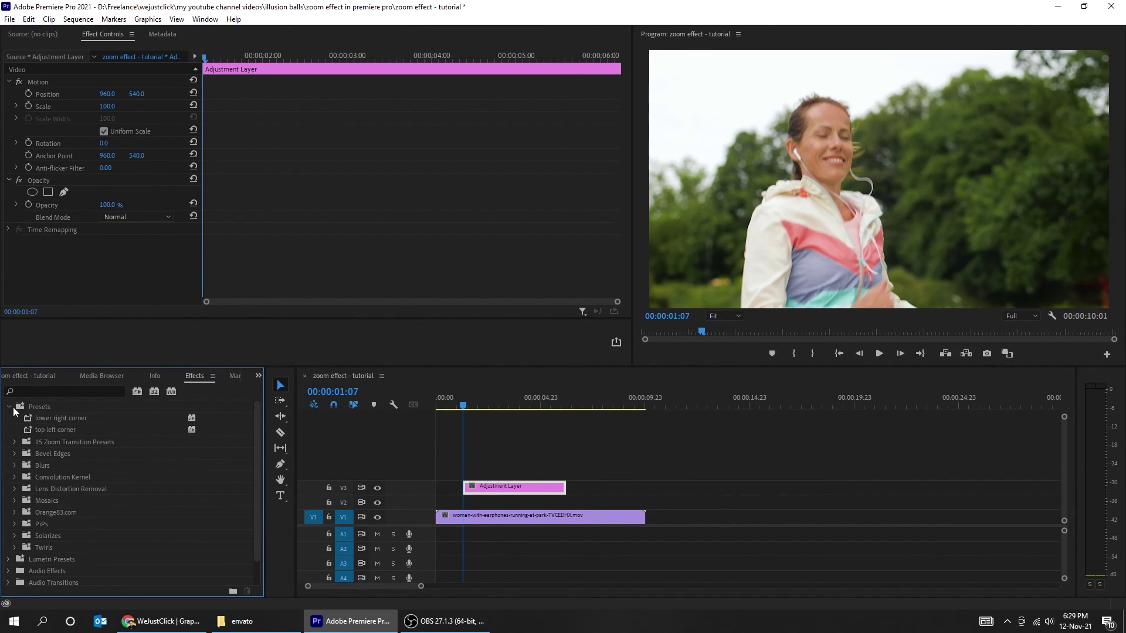
# Apply the lower right corner preset and shift its Position and Scale keyframes to the clip start
pyautogui.moveTo(49, 418); pyautogui.dragTo(478, 487)
pyautogui.scroll(-5, 420, 175)
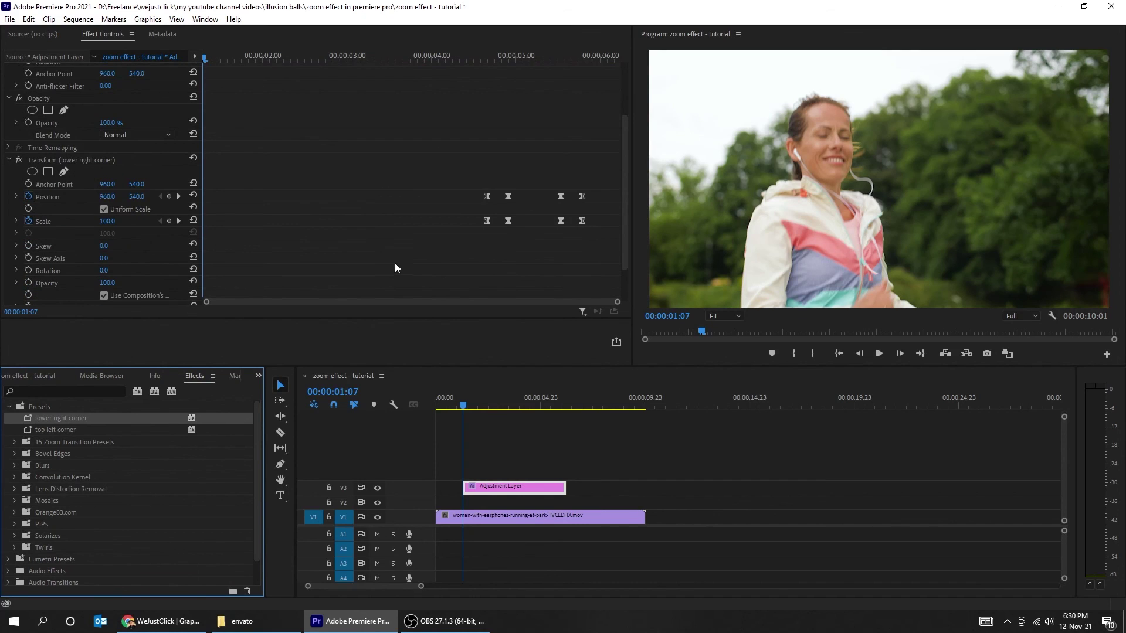
pyautogui.moveTo(454, 185); pyautogui.dragTo(601, 229)
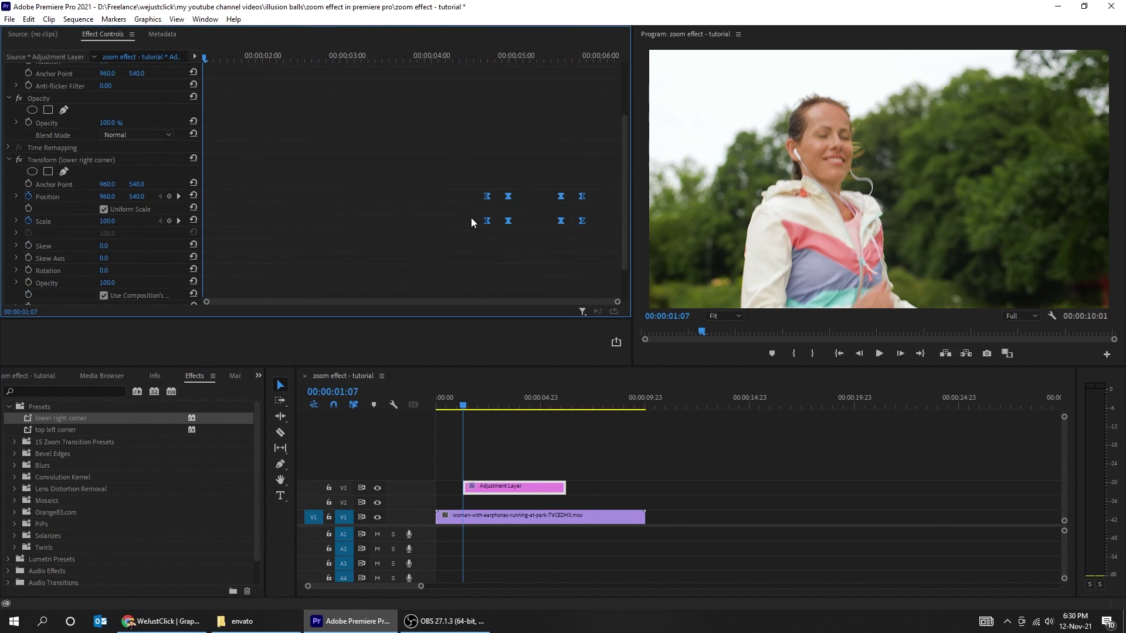
pyautogui.moveTo(491, 223); pyautogui.dragTo(197, 222)
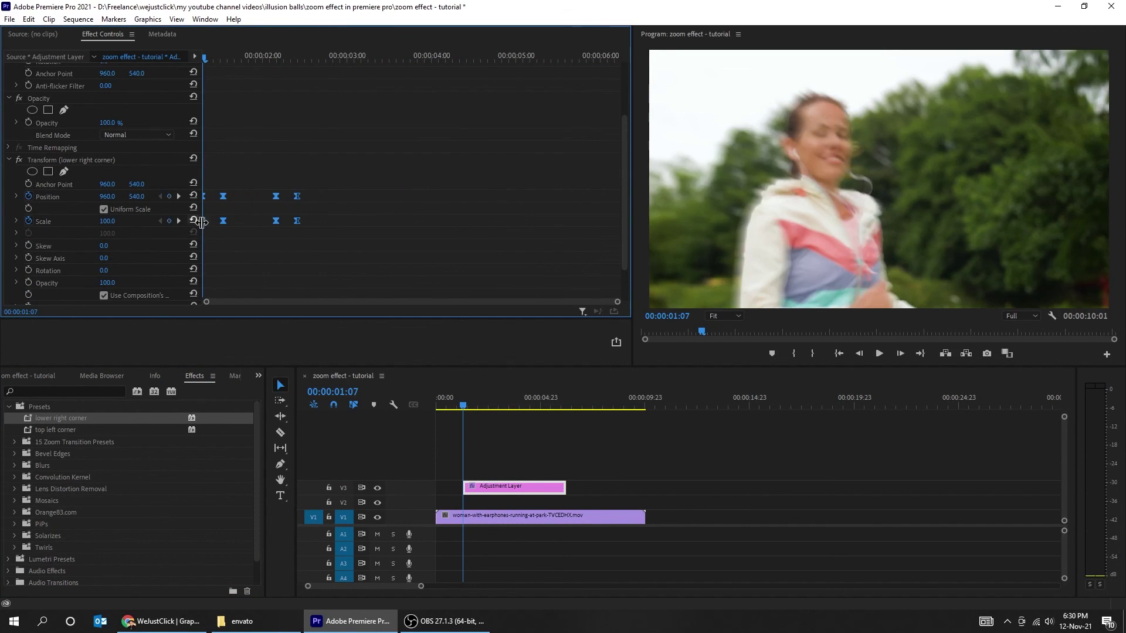
# Trim the adjustment layer shorter near 00:00:02:13 and play back the result
pyautogui.click(308, 57)
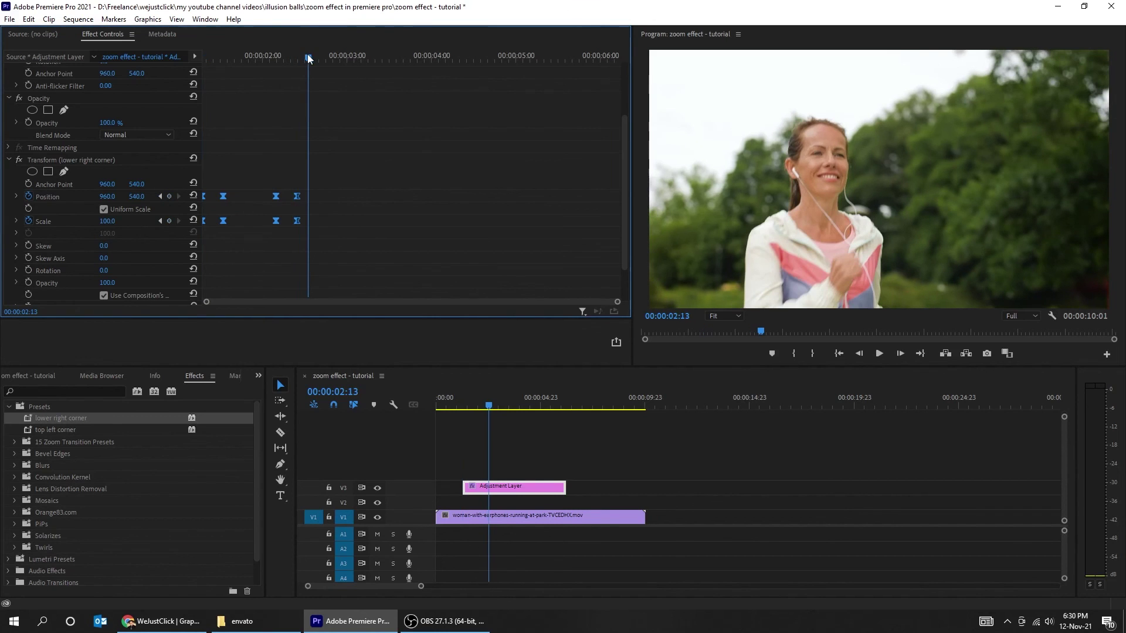
pyautogui.moveTo(463, 487); pyautogui.dragTo(488, 486)
pyautogui.click(443, 403)
pyautogui.press('space')
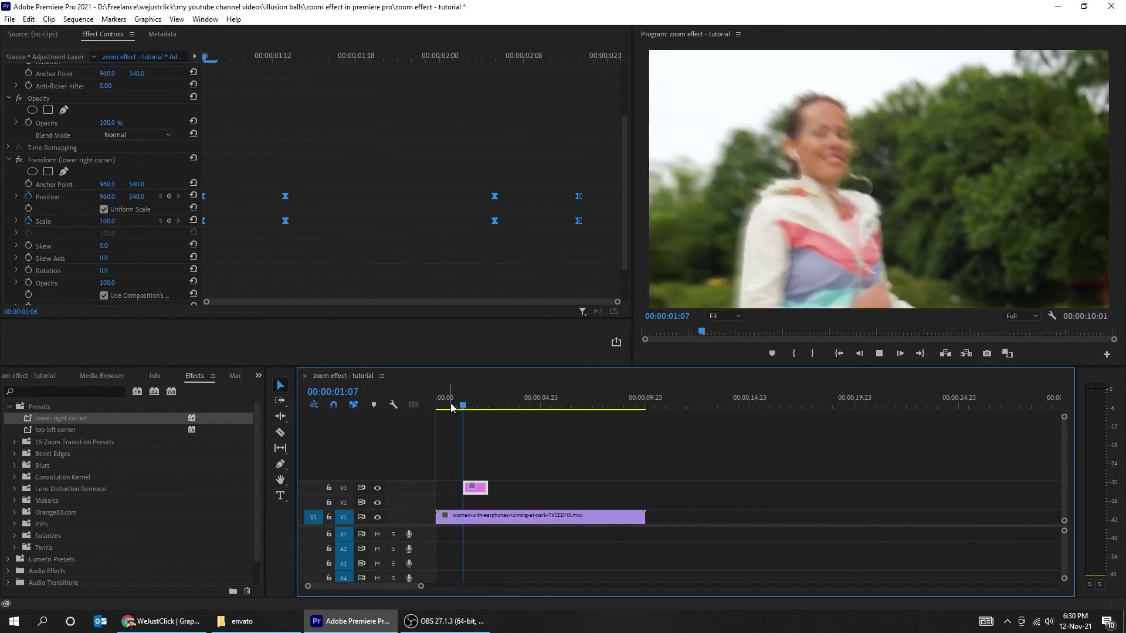